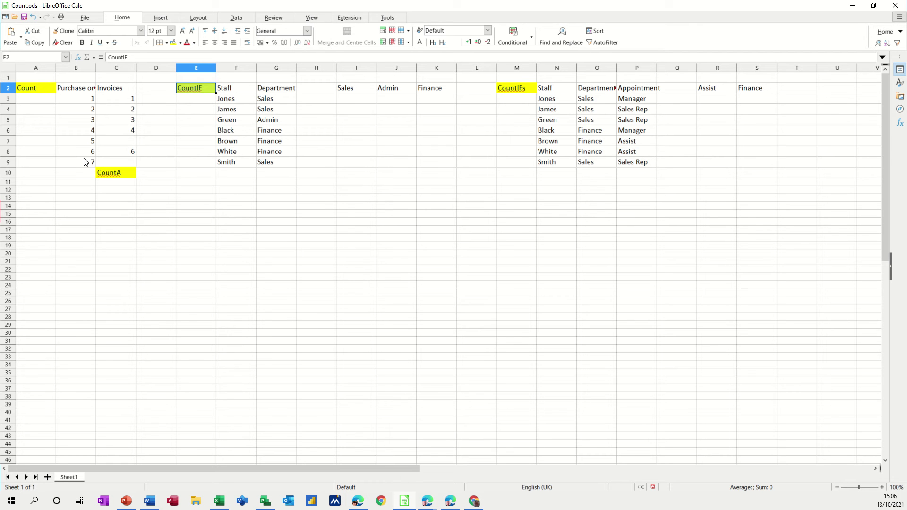
- Enter =COUNT(B3:B9) in B10 to count the 7 purchase orders
{"action": "left_click", "coordinate": [75, 175]}
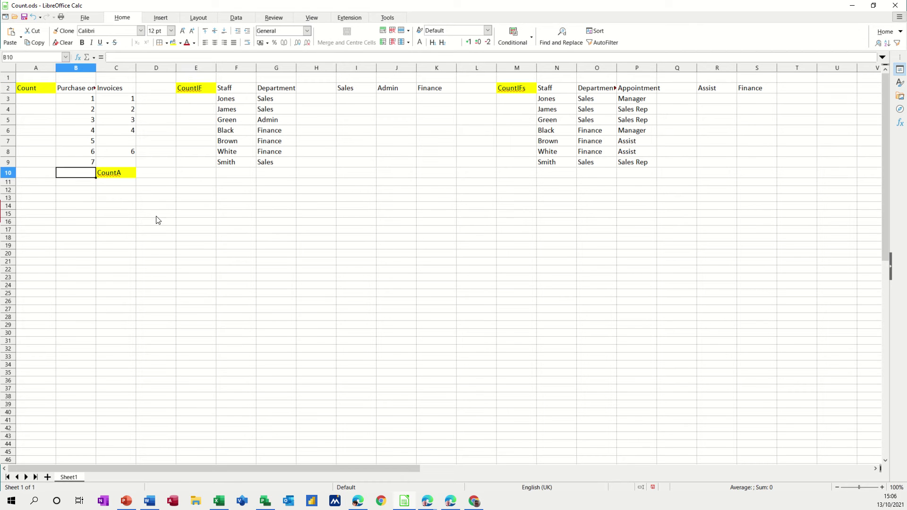
{"action": "type", "text": "=count("}
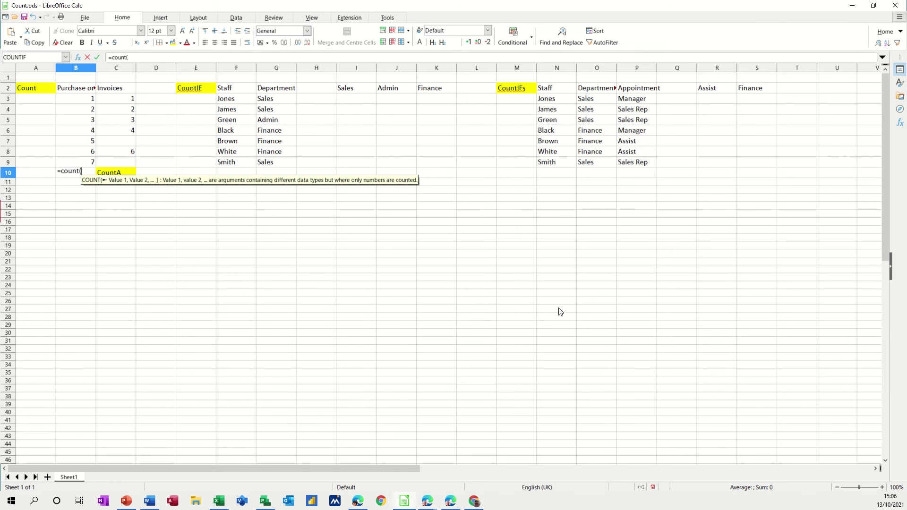
{"action": "left_click_drag", "start_coordinate": [76, 99], "coordinate": [81, 161]}
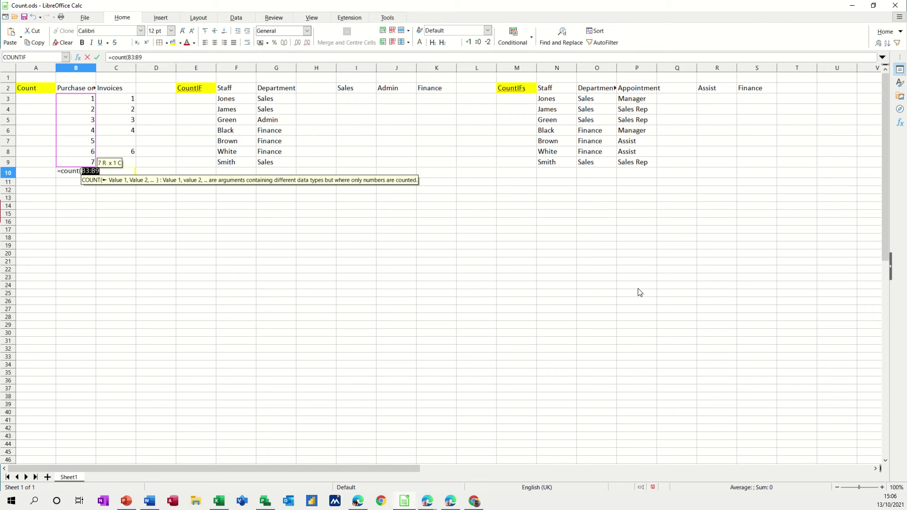
{"action": "type", "text": ")"}
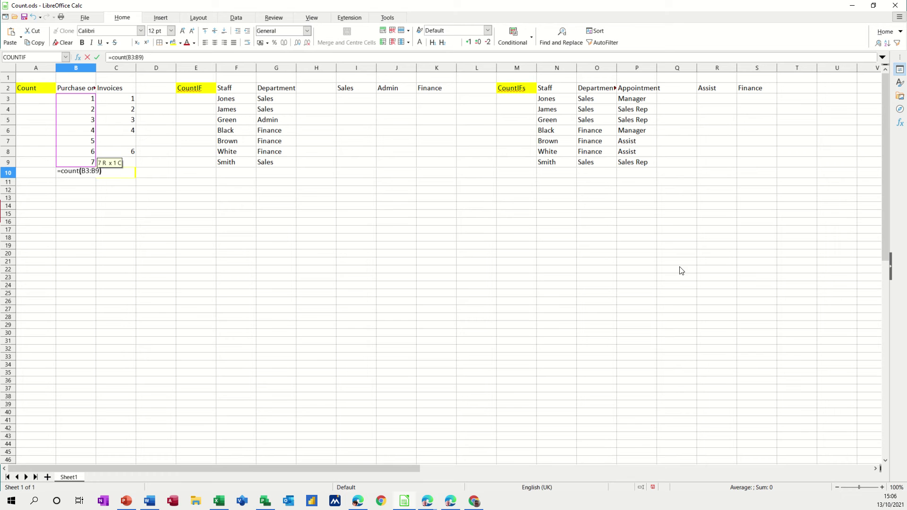
{"action": "left_click", "coordinate": [98, 57]}
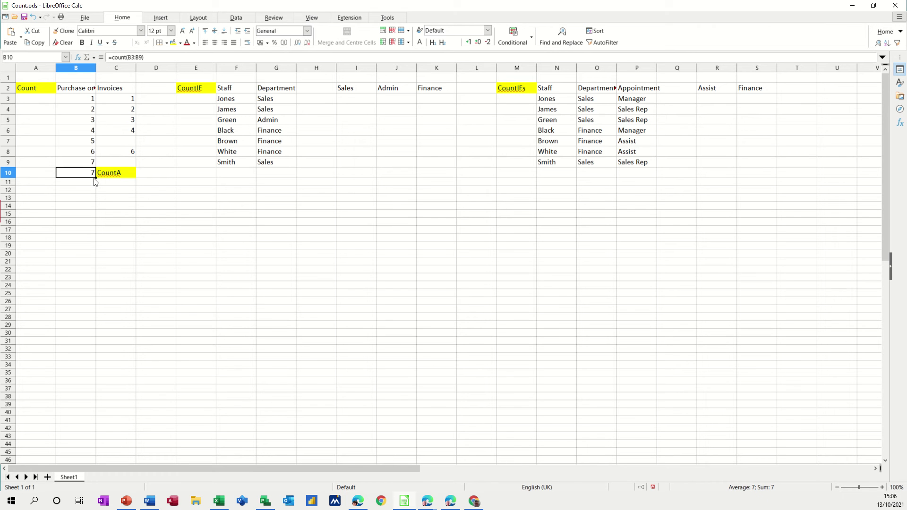
- Fill B10's COUNT formula into C10, giving 5 invoices, and compare the two formulas
{"action": "left_click_drag", "start_coordinate": [95, 178], "coordinate": [132, 182]}
{"action": "left_click", "coordinate": [123, 172]}
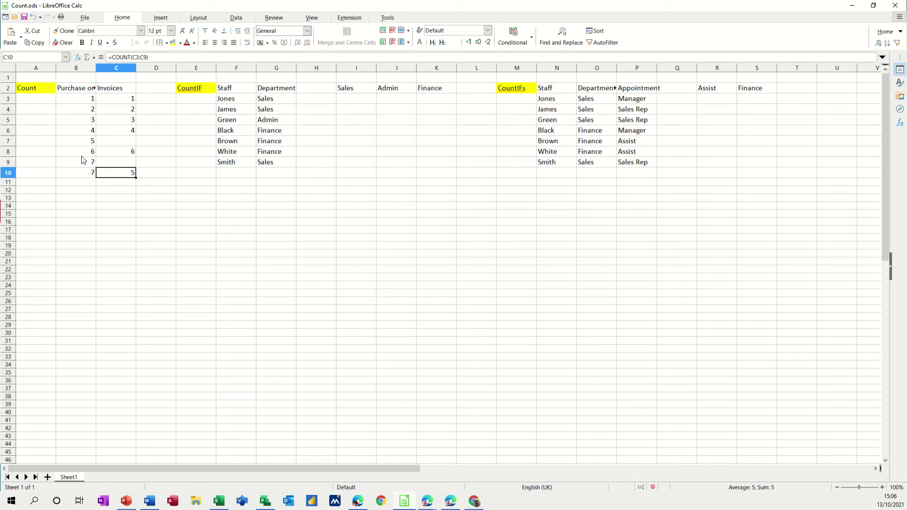
{"action": "left_click", "coordinate": [74, 174]}
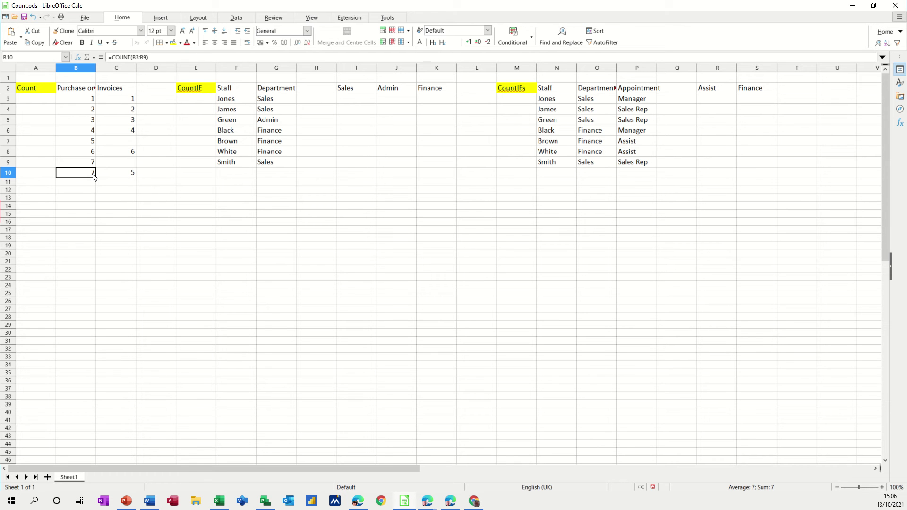
{"action": "left_click", "coordinate": [123, 176]}
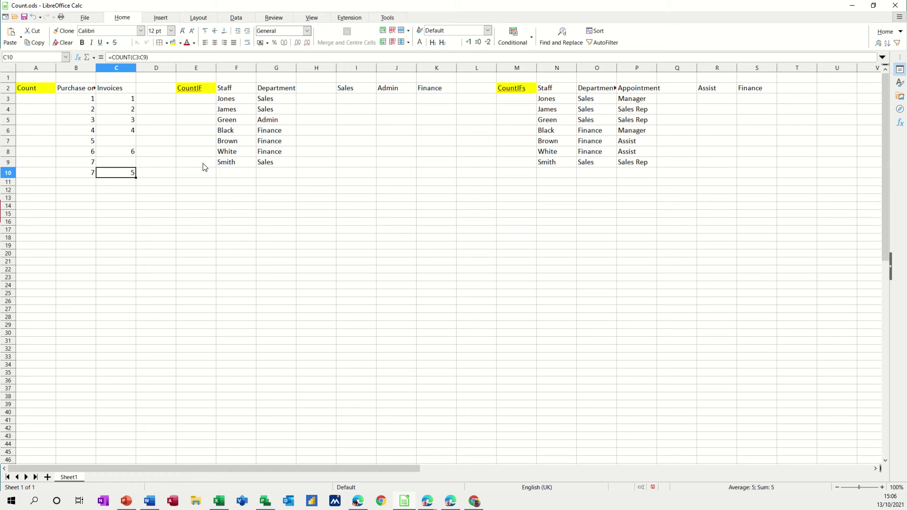
{"action": "left_click", "coordinate": [192, 176]}
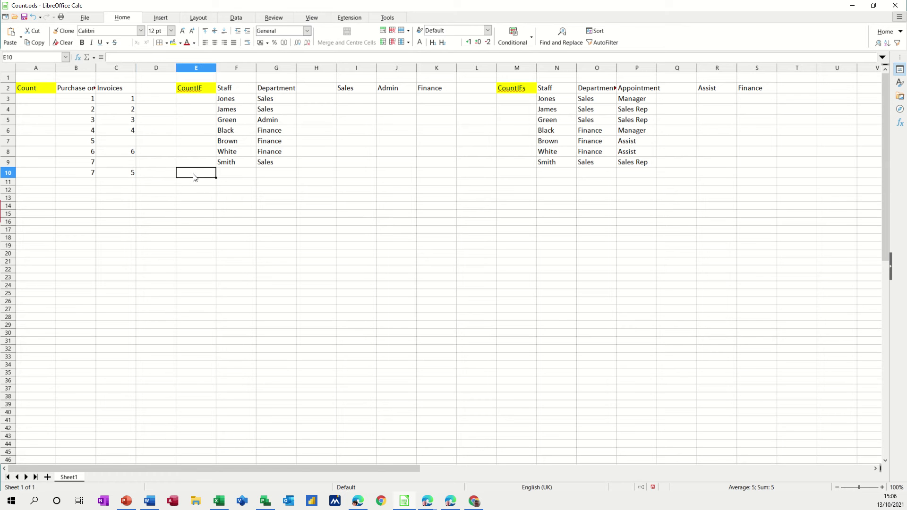
{"action": "left_click", "coordinate": [230, 176]}
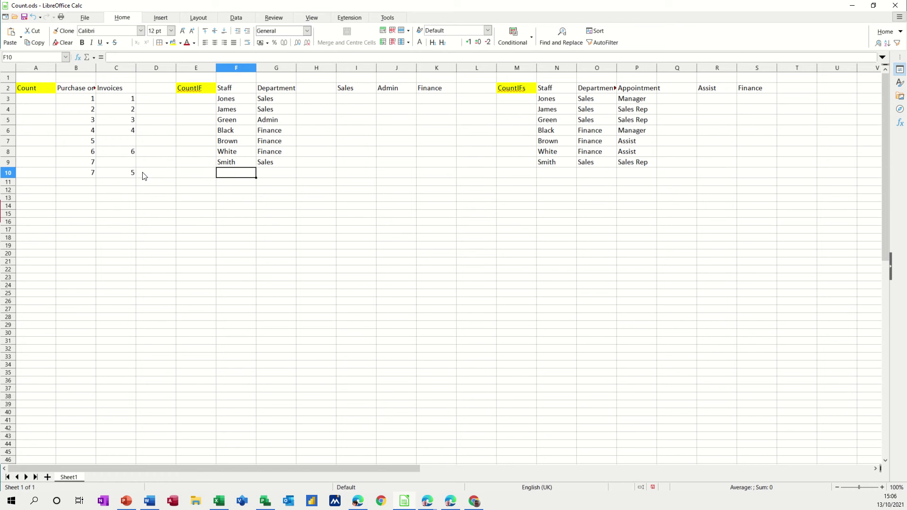
{"action": "left_click", "coordinate": [132, 175]}
{"action": "left_click_drag", "start_coordinate": [140, 177], "coordinate": [237, 177]}
{"action": "left_click", "coordinate": [232, 178]}
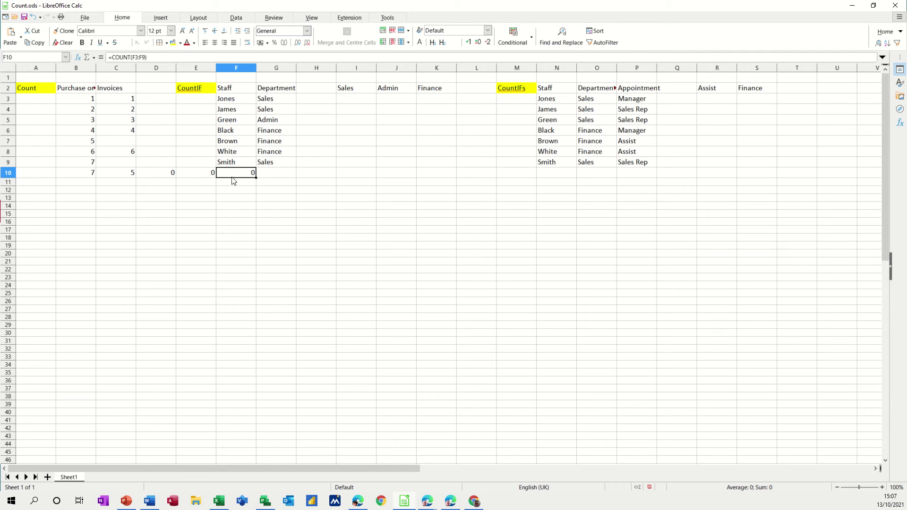
{"action": "left_click", "coordinate": [160, 174]}
{"action": "left_click_drag", "start_coordinate": [161, 174], "coordinate": [197, 171]}
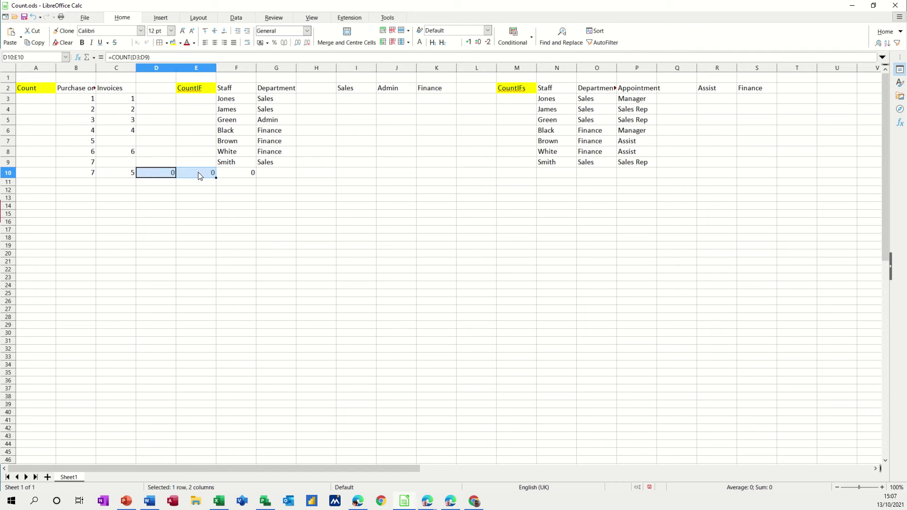
{"action": "key", "text": "Delete"}
{"action": "left_click", "coordinate": [246, 174]}
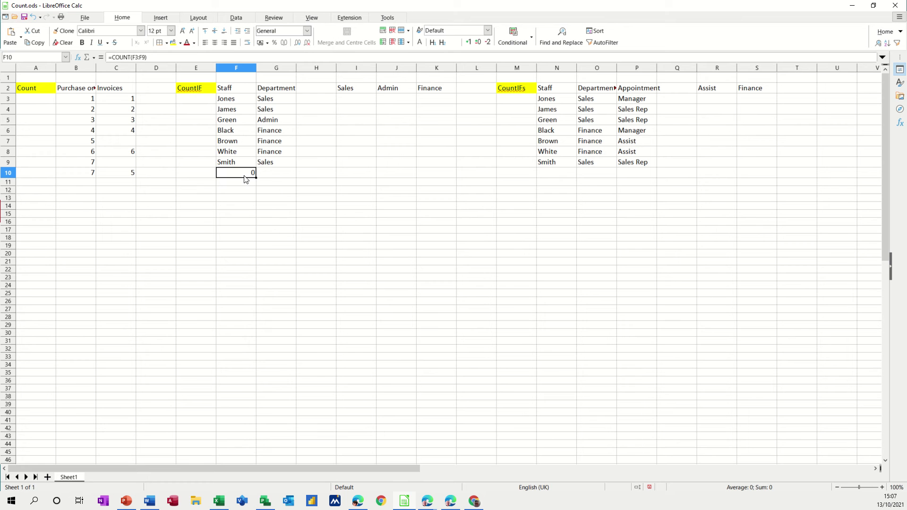
{"action": "key", "text": "Delete"}
- Enter =COUNTA(F3:F9) in F10, replacing the leading plus sign with an equals sign
{"action": "type", "text": "+"}
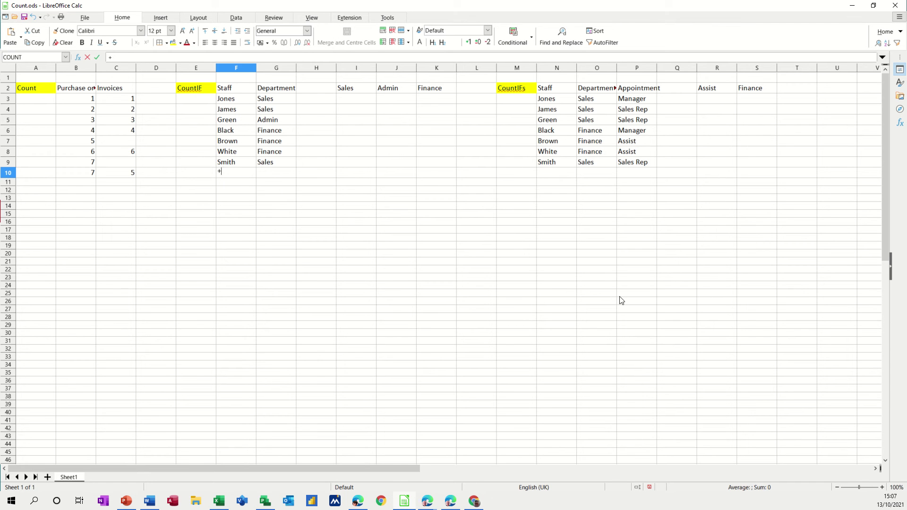
{"action": "type", "text": "counta("}
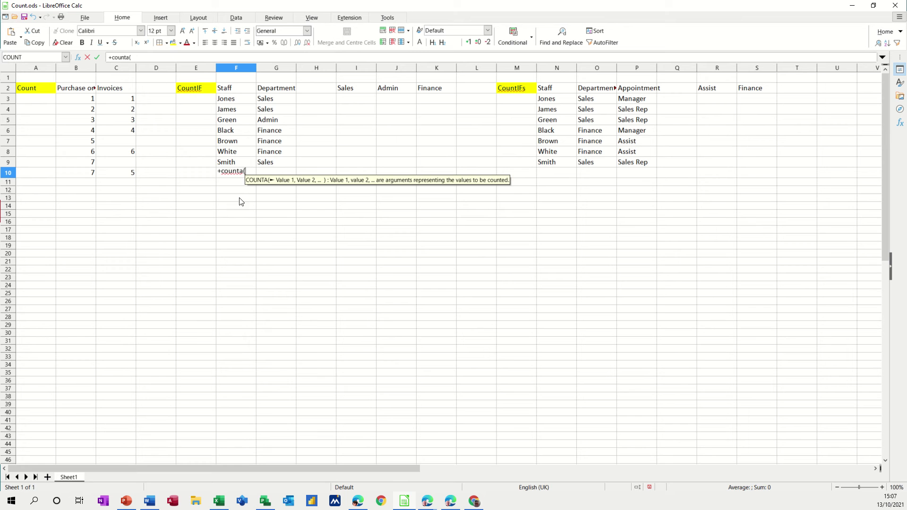
{"action": "left_click", "coordinate": [222, 173]}
{"action": "key", "text": "BackSpace"}
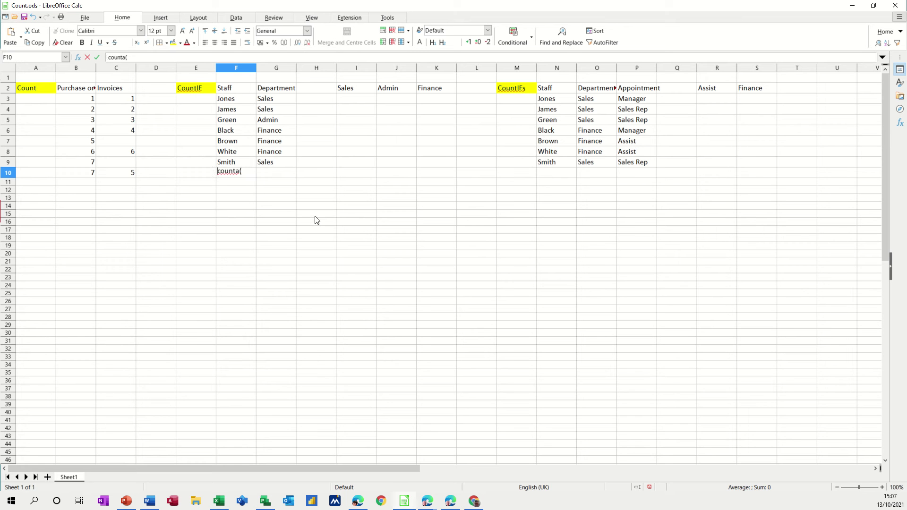
{"action": "type", "text": "="}
{"action": "key", "text": "End"}
{"action": "left_click_drag", "start_coordinate": [230, 103], "coordinate": [227, 163]}
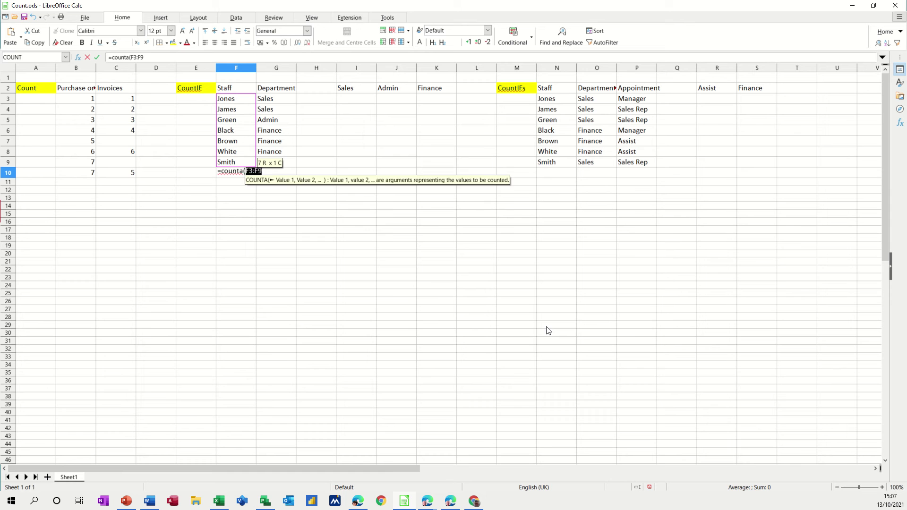
{"action": "type", "text": ")"}
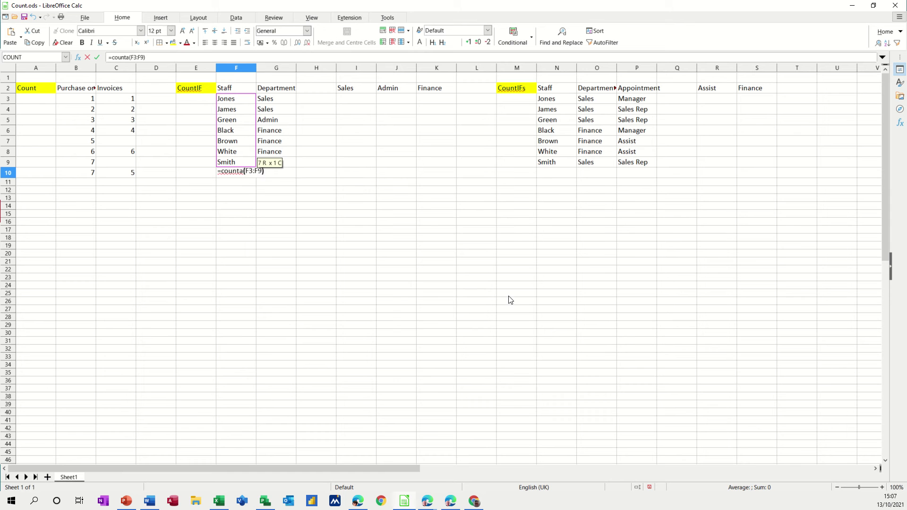
{"action": "left_click", "coordinate": [97, 57]}
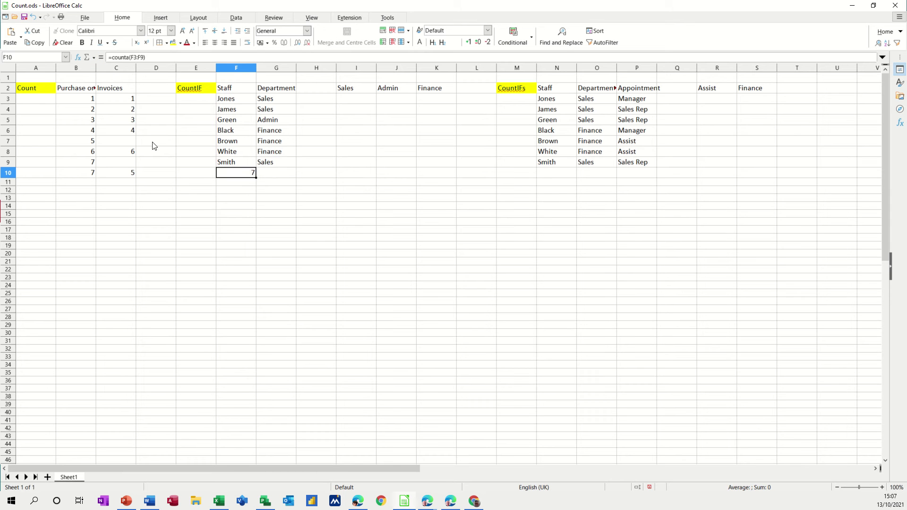
{"action": "left_click", "coordinate": [231, 132]}
{"action": "type", "text": "1"}
{"action": "key", "text": "Return"}
{"action": "left_click", "coordinate": [277, 231]}
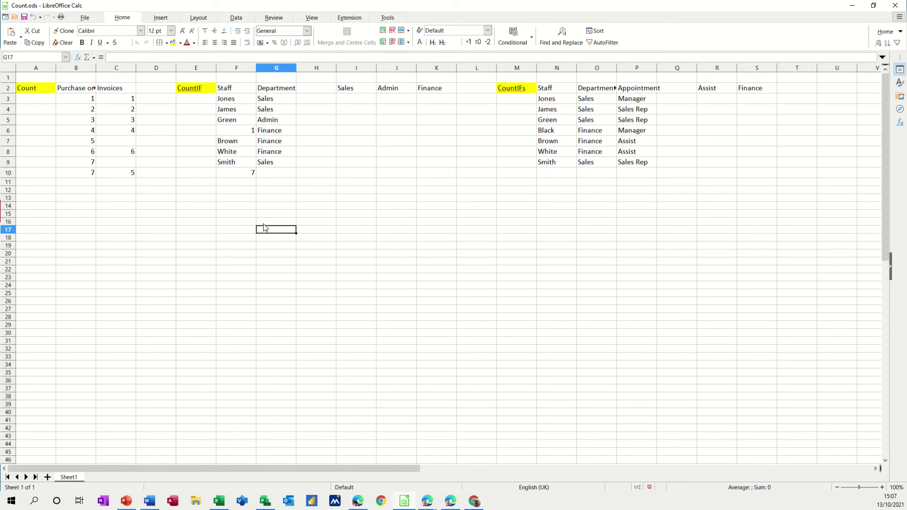
{"action": "left_click", "coordinate": [231, 134]}
{"action": "key", "text": "Delete"}
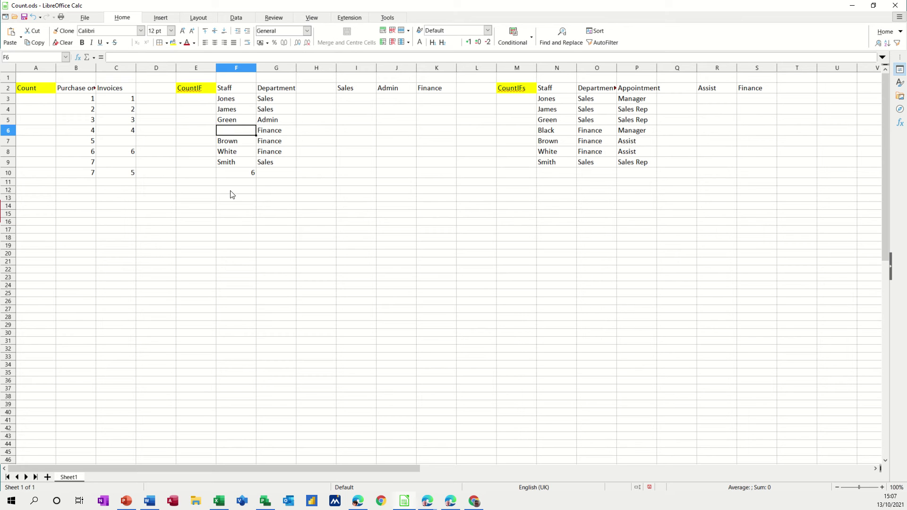
{"action": "left_click", "coordinate": [233, 194]}
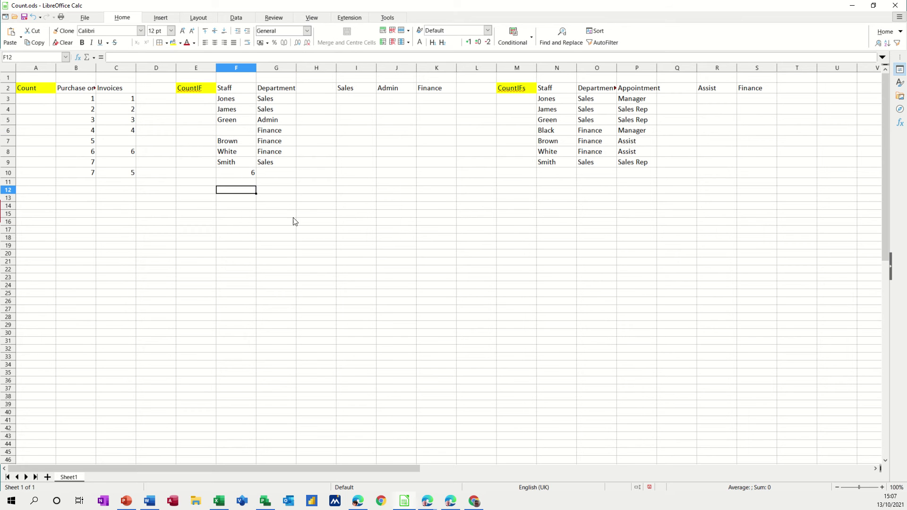
{"action": "key", "text": "ctrl+z"}
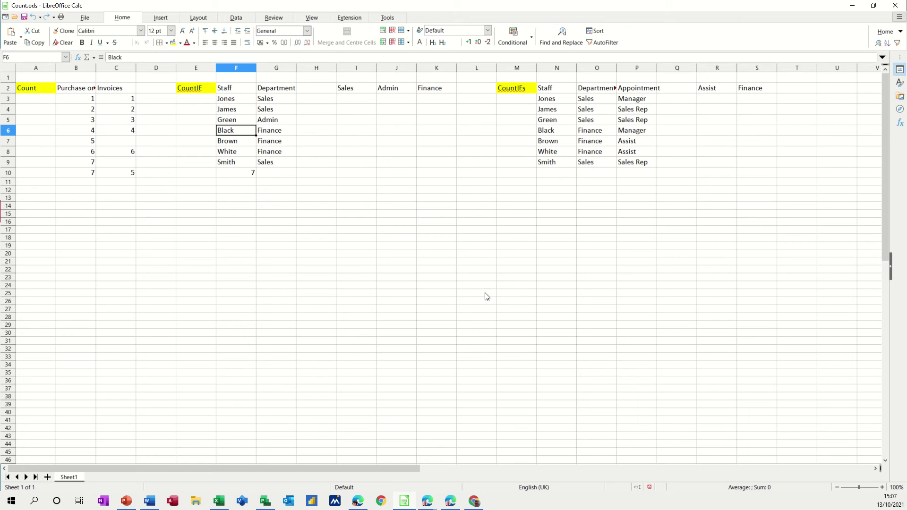
{"action": "left_click", "coordinate": [232, 176]}
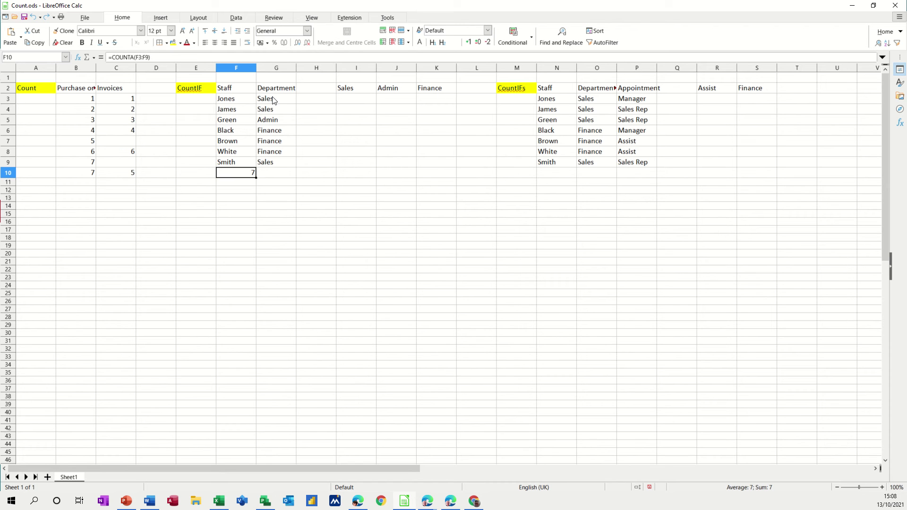
{"action": "left_click", "coordinate": [352, 103]}
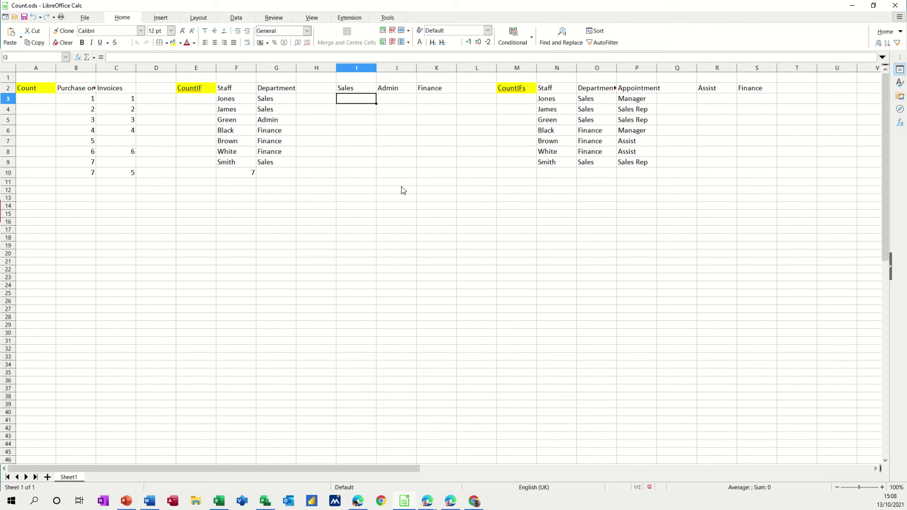
- Enter =COUNTIF(G3:G9,I2) in I3 to count the 3 Sales staff
{"action": "type", "text": "=co"}
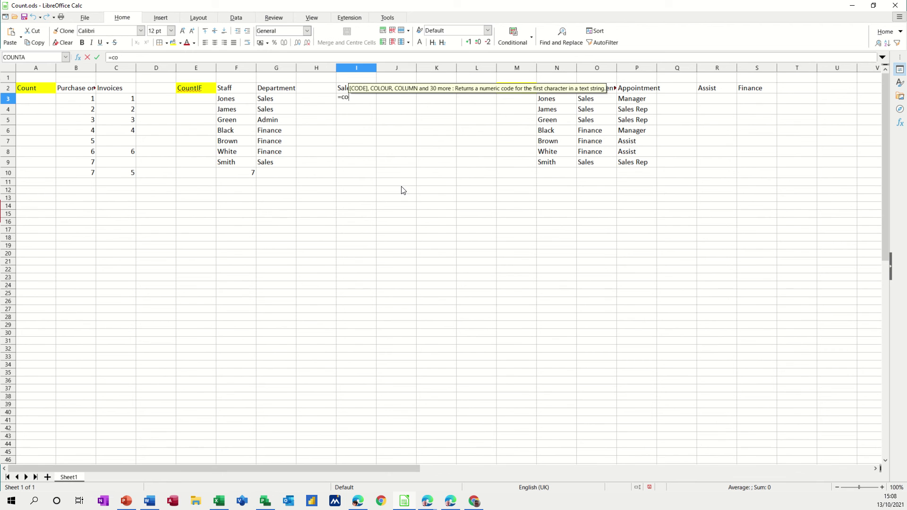
{"action": "type", "text": "untif("}
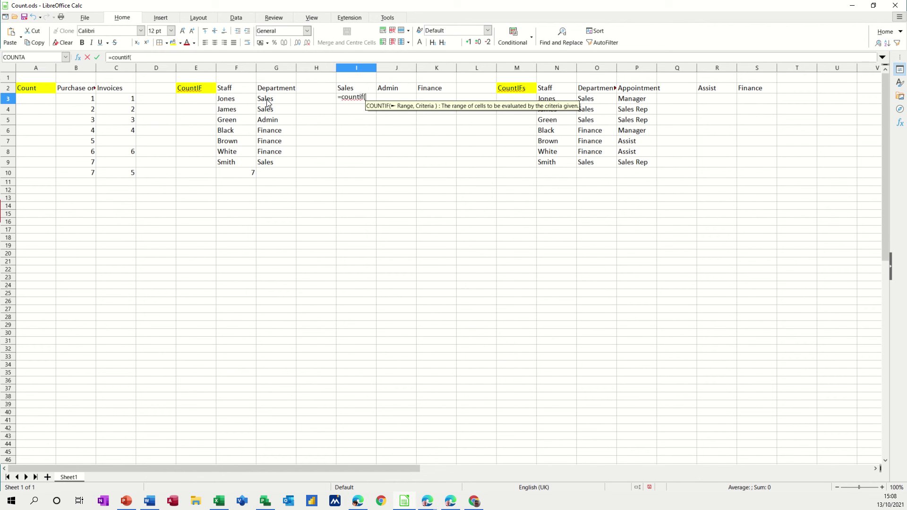
{"action": "left_click_drag", "start_coordinate": [268, 103], "coordinate": [270, 162]}
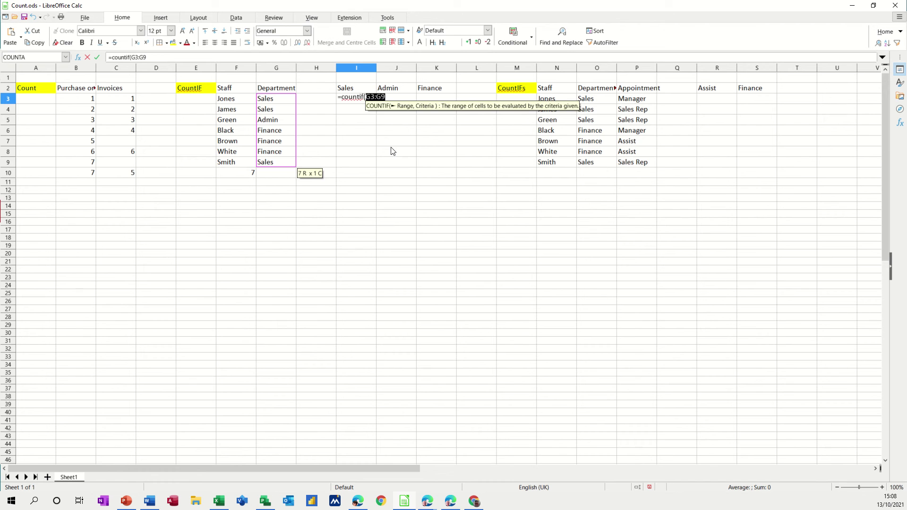
{"action": "type", "text": ","}
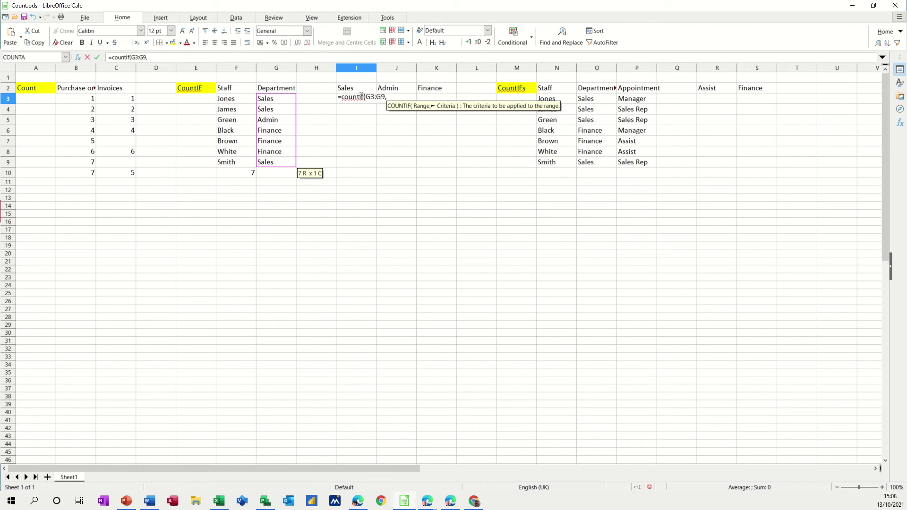
{"action": "left_click", "coordinate": [352, 91]}
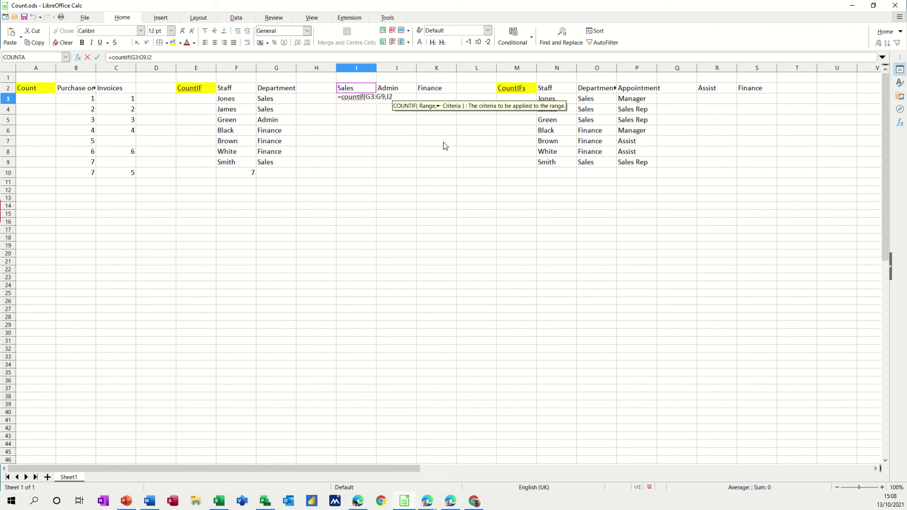
{"action": "type", "text": ")"}
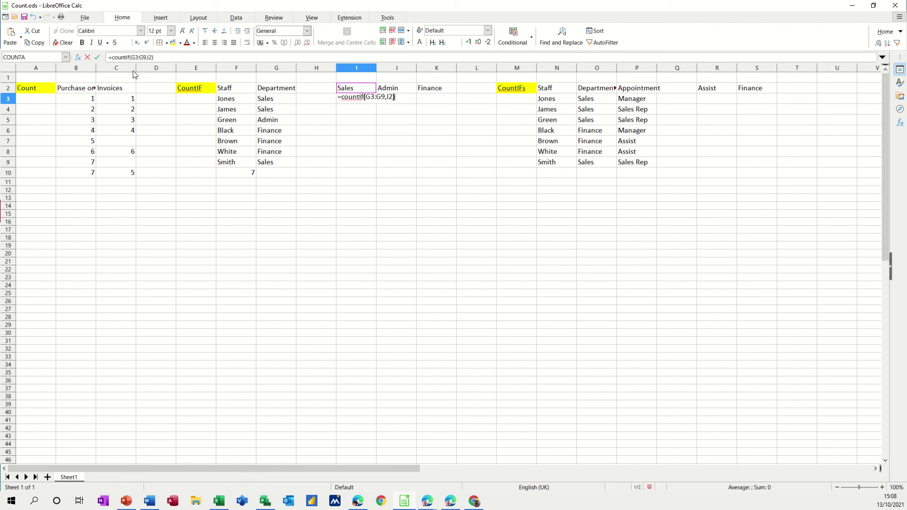
{"action": "left_click", "coordinate": [97, 57]}
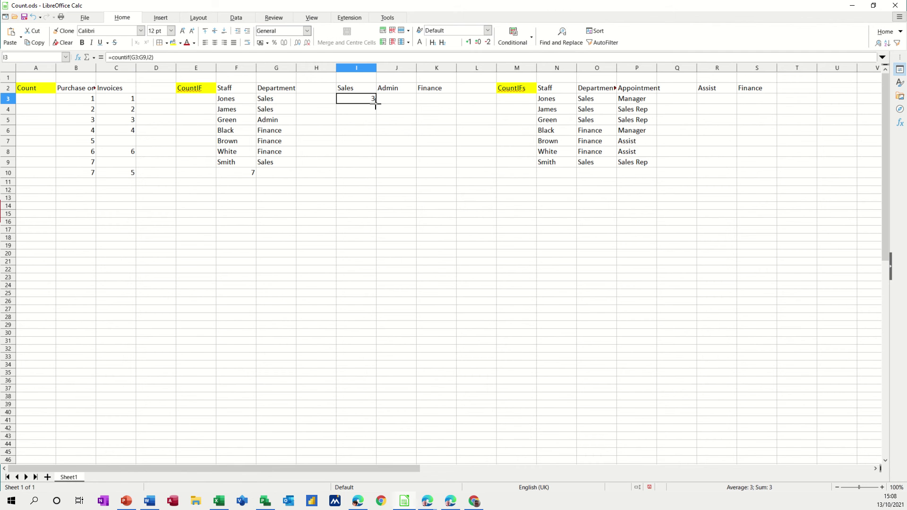
{"action": "left_click_drag", "start_coordinate": [375, 101], "coordinate": [431, 105]}
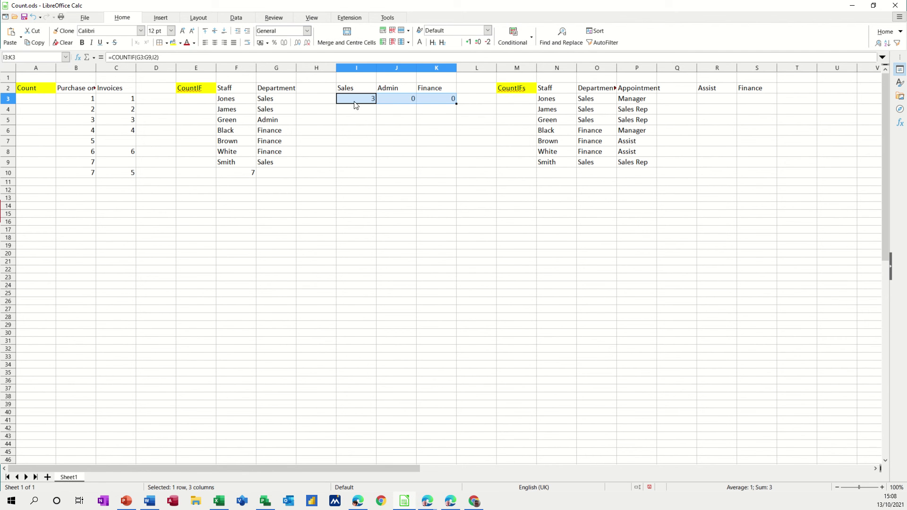
{"action": "left_click", "coordinate": [355, 102]}
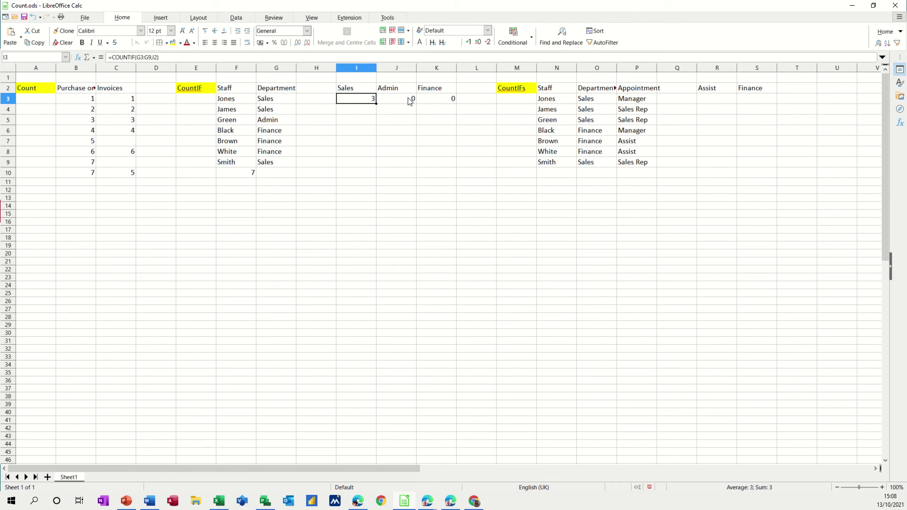
{"action": "key", "text": "Right"}
{"action": "key", "text": "Right"}
{"action": "key", "text": "Left"}
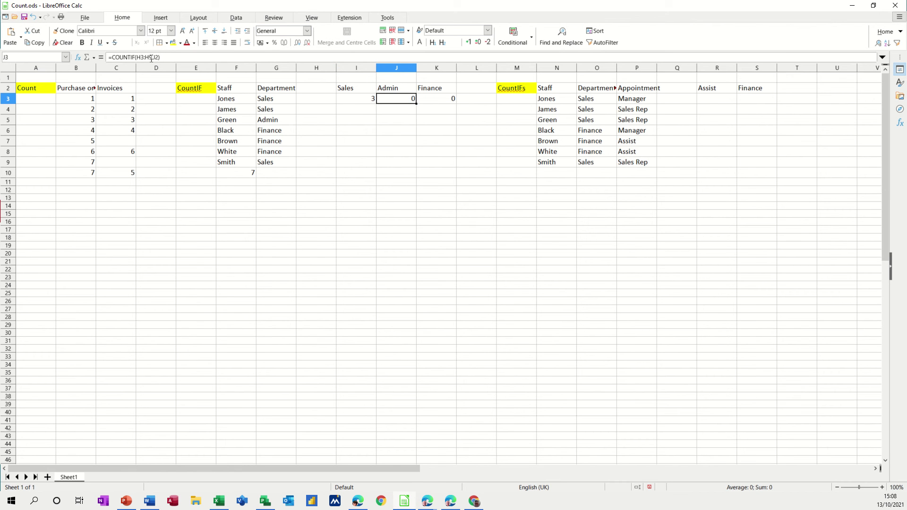
{"action": "left_click", "coordinate": [430, 100]}
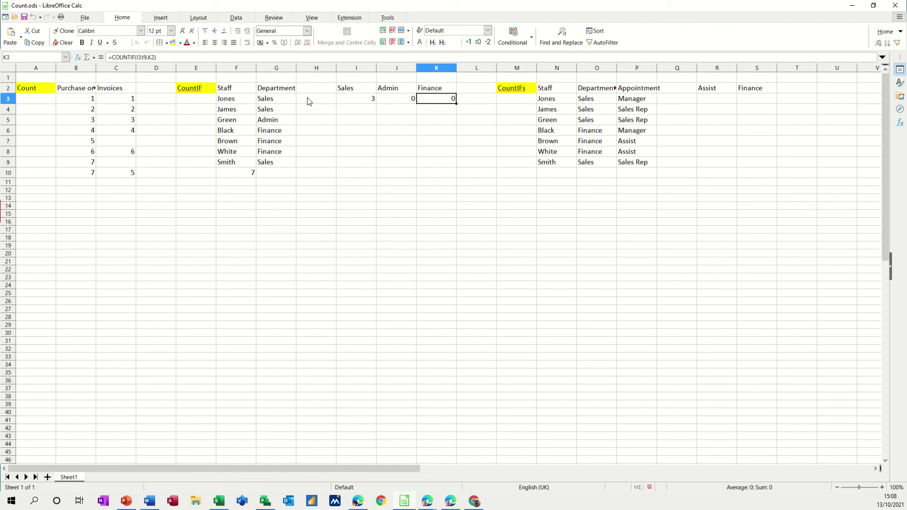
{"action": "left_click_drag", "start_coordinate": [401, 100], "coordinate": [442, 102]}
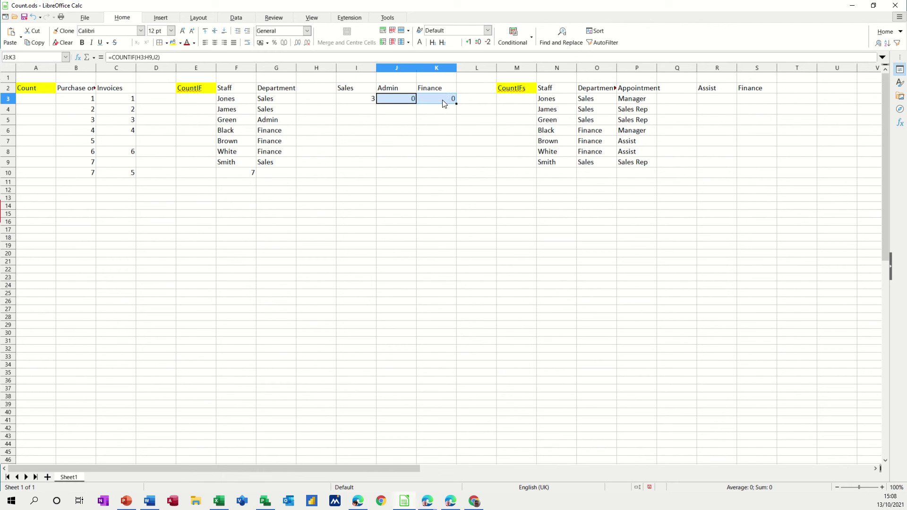
{"action": "key", "text": "Delete"}
{"action": "left_click", "coordinate": [353, 99]}
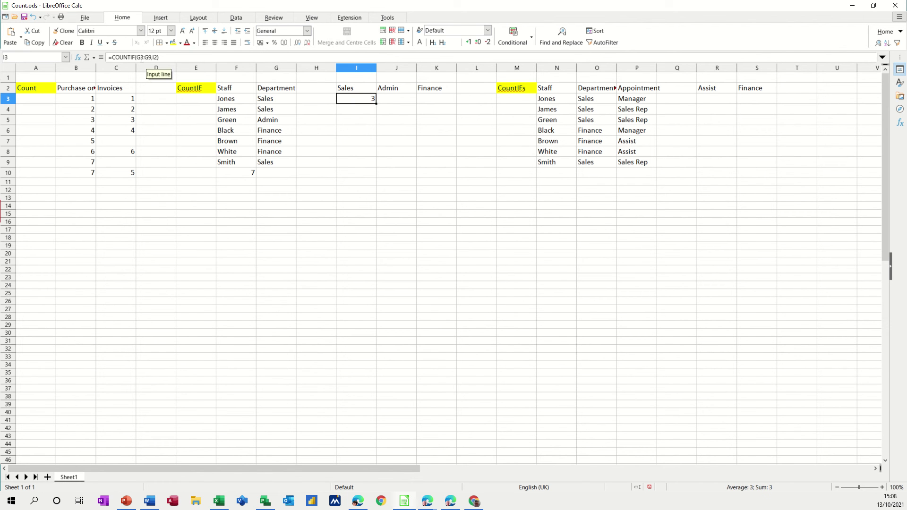
- Make I3's range absolute as $G$3:$G$9 and fill it across to K3 (Admin 1, Finance 3)
{"action": "left_click_drag", "start_coordinate": [137, 57], "coordinate": [149, 57]}
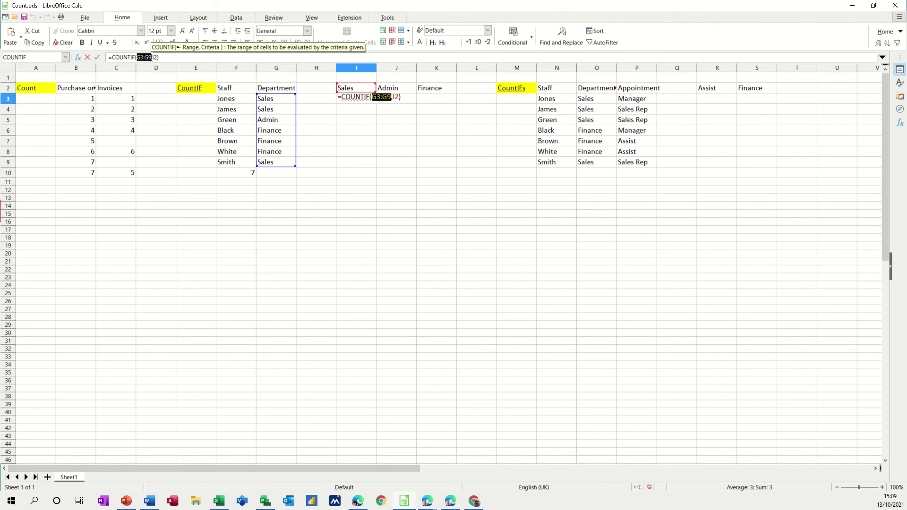
{"action": "key", "text": "shift+F4"}
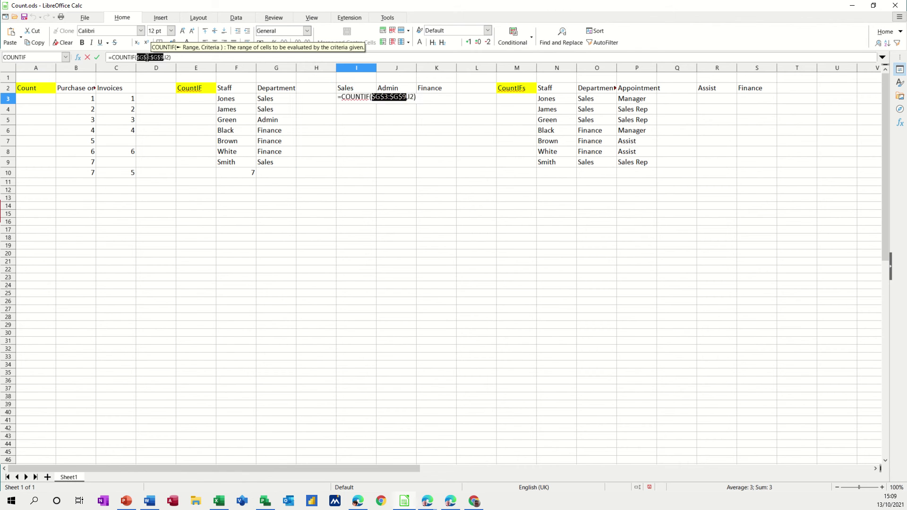
{"action": "left_click", "coordinate": [98, 57]}
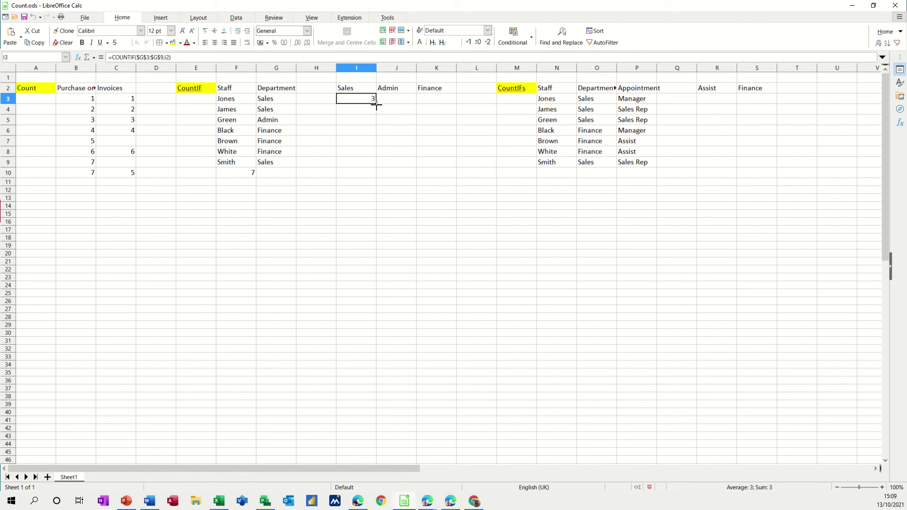
{"action": "left_click_drag", "start_coordinate": [376, 105], "coordinate": [441, 103]}
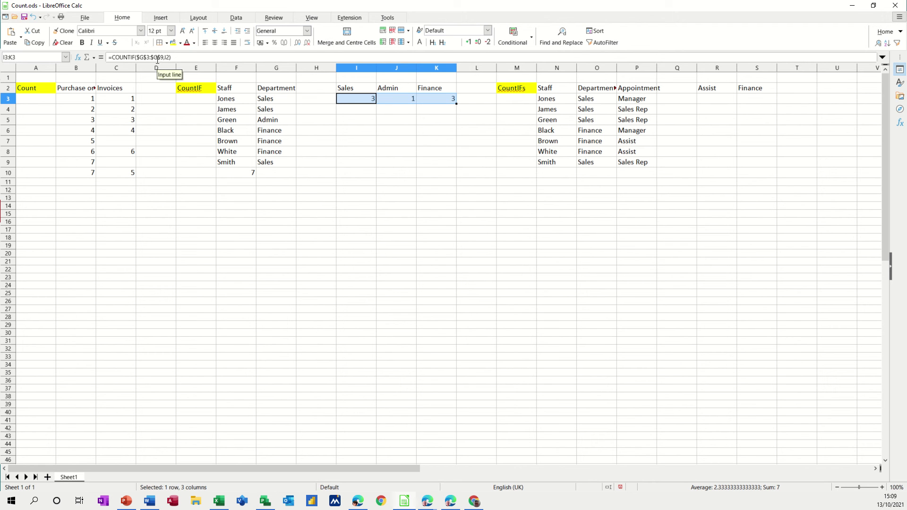
{"action": "mouse_move", "coordinate": [396, 102]}
{"action": "left_mouse_down"}
{"action": "mouse_move", "coordinate": [425, 104]}
{"action": "mouse_move", "coordinate": [384, 105]}
{"action": "mouse_move", "coordinate": [436, 103]}
{"action": "mouse_move", "coordinate": [375, 105]}
{"action": "mouse_move", "coordinate": [389, 105]}
{"action": "mouse_move", "coordinate": [383, 101]}
{"action": "left_mouse_up"}
- Clear the Admin and Finance counts in J3 and K3
{"action": "left_click", "coordinate": [394, 103]}
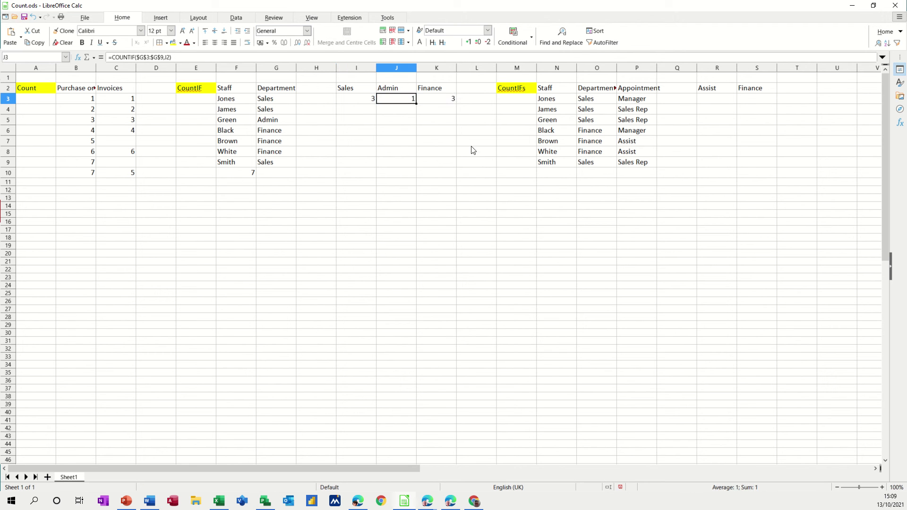
{"action": "key", "text": "Delete"}
{"action": "left_click", "coordinate": [445, 103]}
{"action": "key", "text": "Delete"}
{"action": "left_click", "coordinate": [359, 99]}
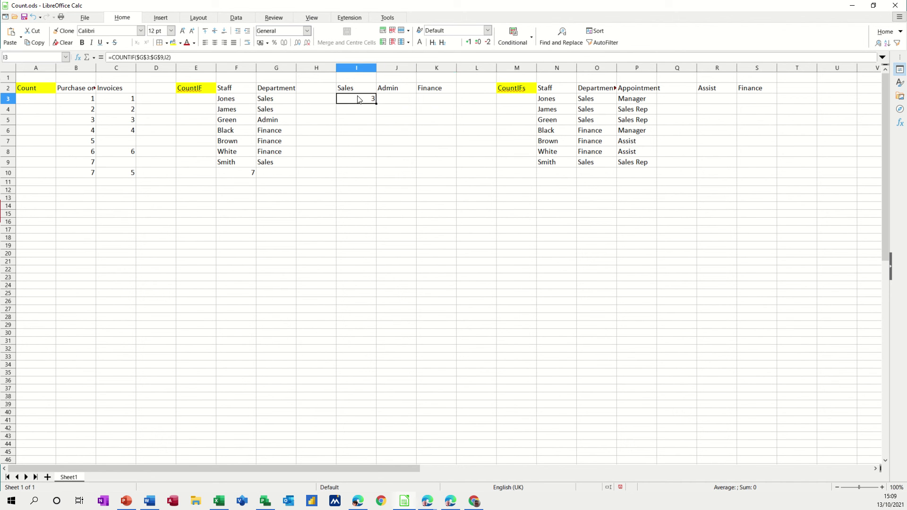
- Name the Department cells G3:G9 'dept' via the Name Box
{"action": "left_click_drag", "start_coordinate": [271, 101], "coordinate": [272, 160]}
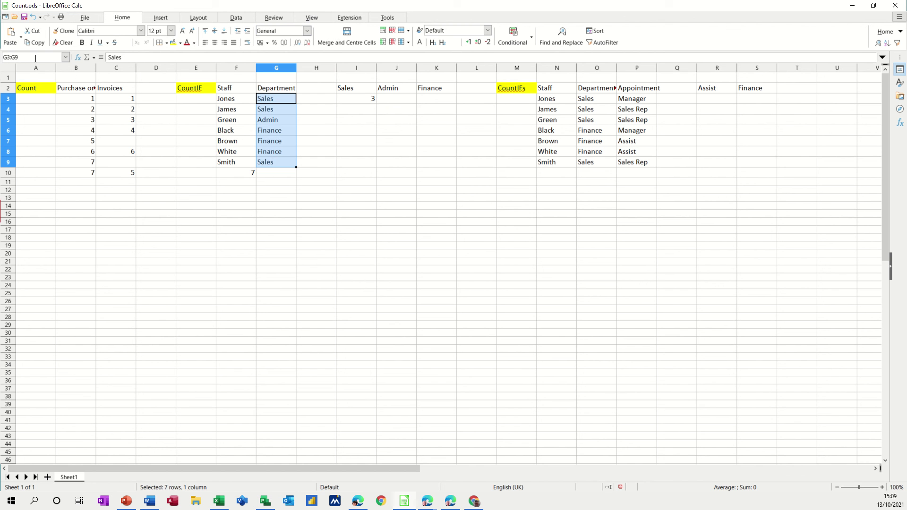
{"action": "left_click", "coordinate": [34, 58]}
{"action": "type", "text": "dept"}
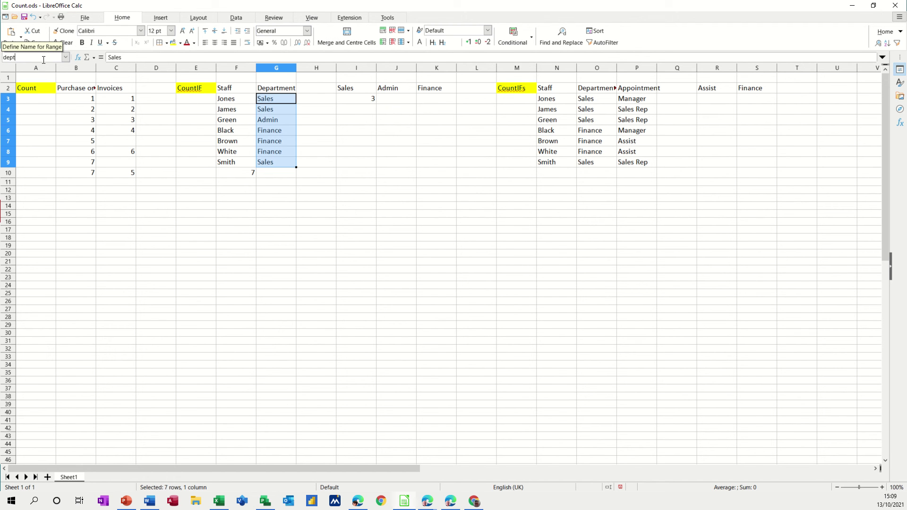
{"action": "key", "text": "Return"}
- Change I3 to =COUNTIF(dept,I2) and fill it across to K3, giving Admin 1 and Finance 3
{"action": "left_click", "coordinate": [349, 103]}
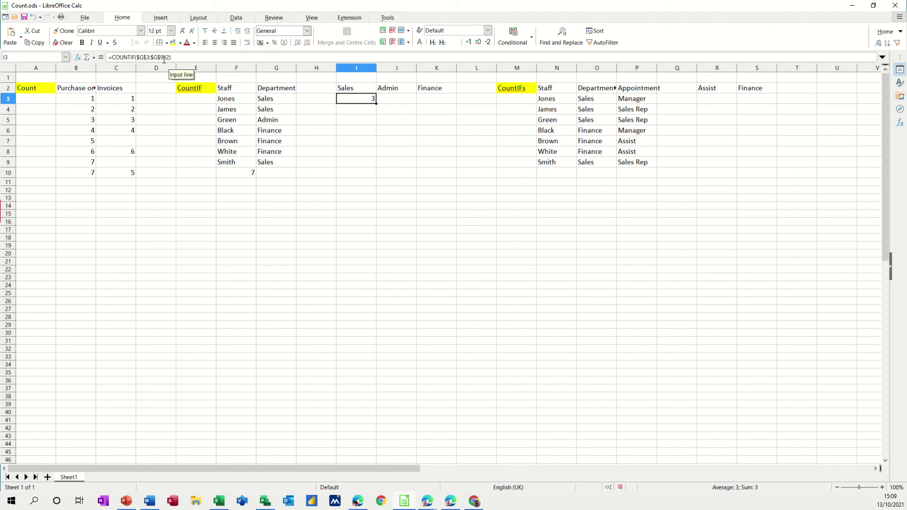
{"action": "left_click_drag", "start_coordinate": [164, 58], "coordinate": [136, 57]}
{"action": "key", "text": "shift+End"}
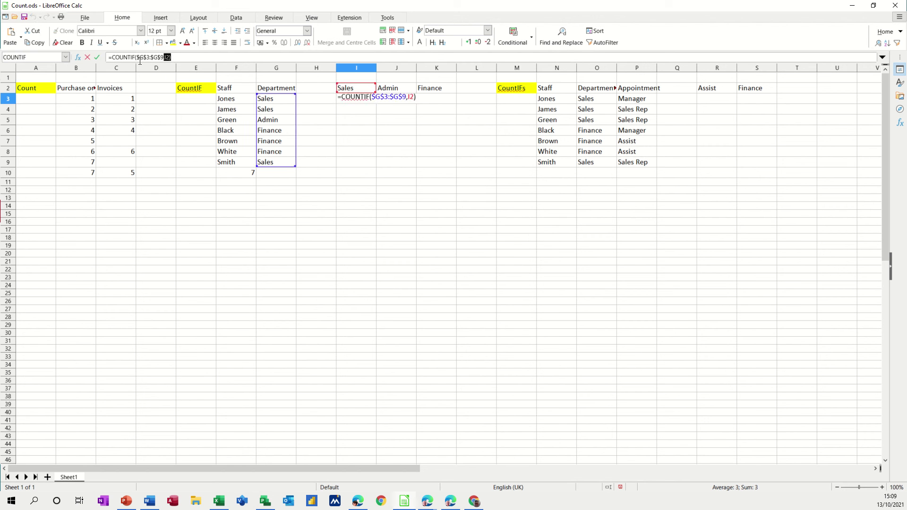
{"action": "double_click", "coordinate": [138, 59]}
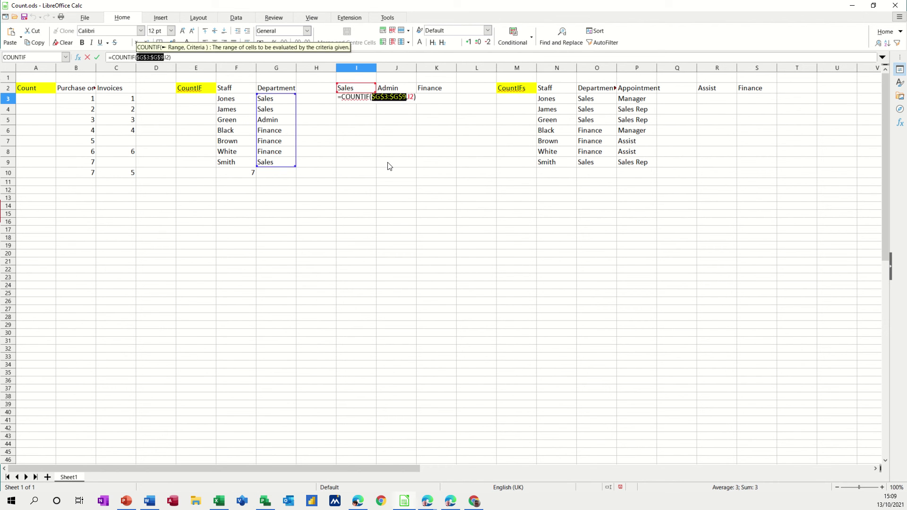
{"action": "type", "text": "dept"}
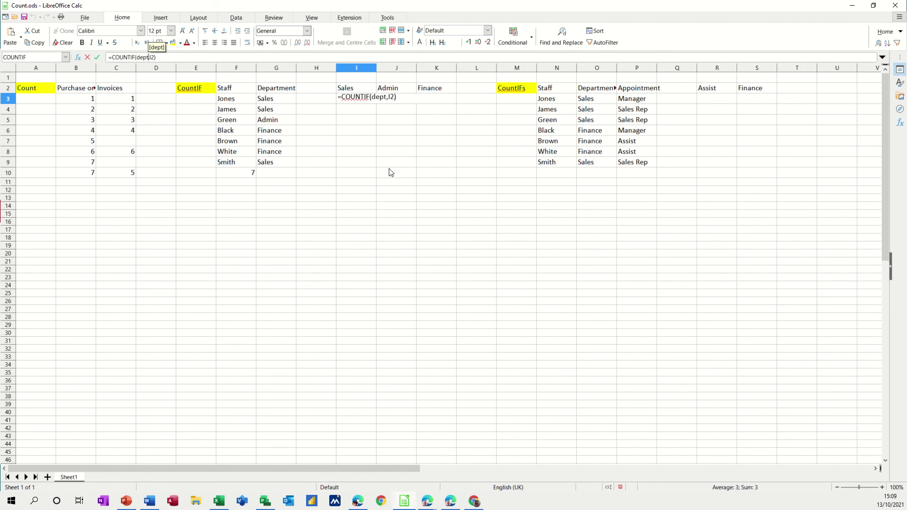
{"action": "type", "text": ","}
{"action": "key", "text": "BackSpace"}
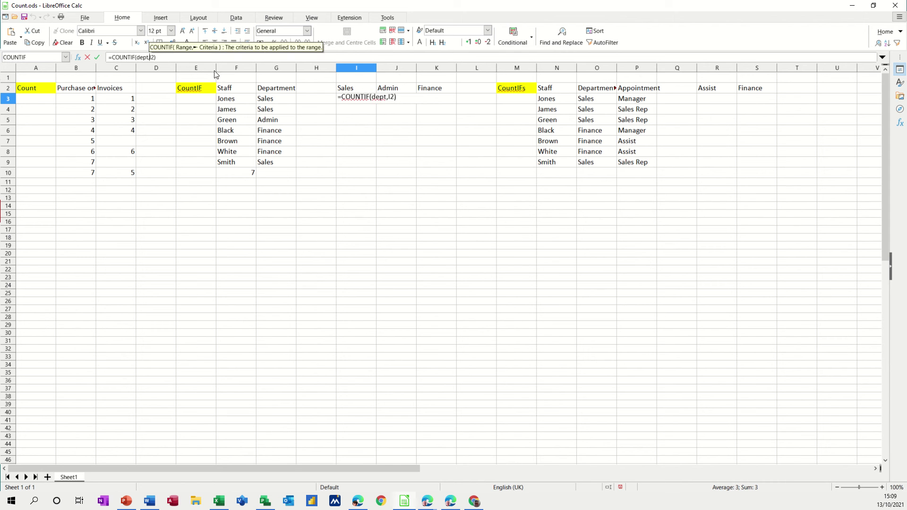
{"action": "left_click", "coordinate": [97, 62]}
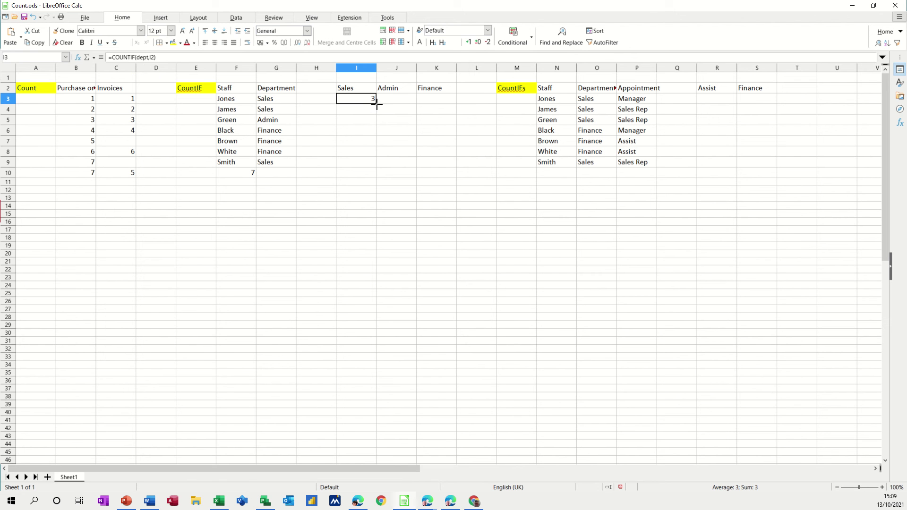
{"action": "left_click_drag", "start_coordinate": [376, 102], "coordinate": [439, 106]}
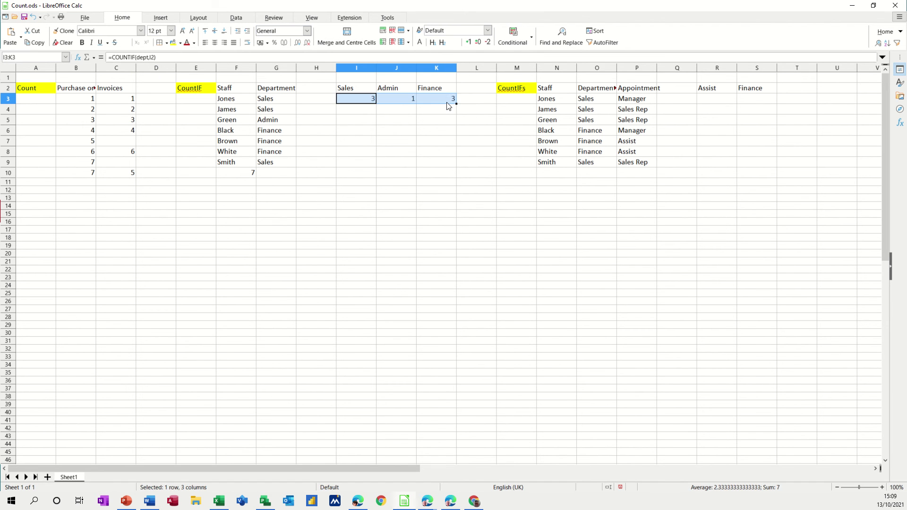
{"action": "left_click", "coordinate": [404, 102]}
{"action": "left_click", "coordinate": [444, 101]}
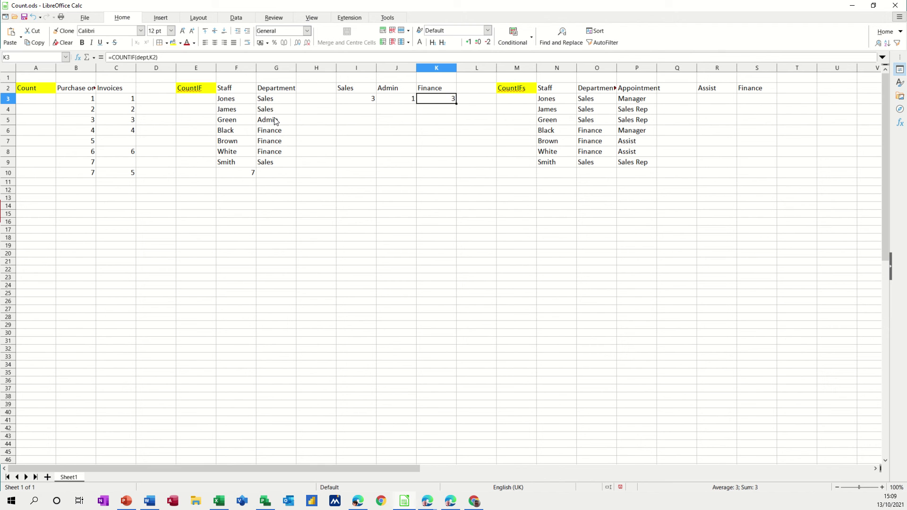
{"action": "left_click", "coordinate": [354, 102]}
{"action": "left_click", "coordinate": [398, 100]}
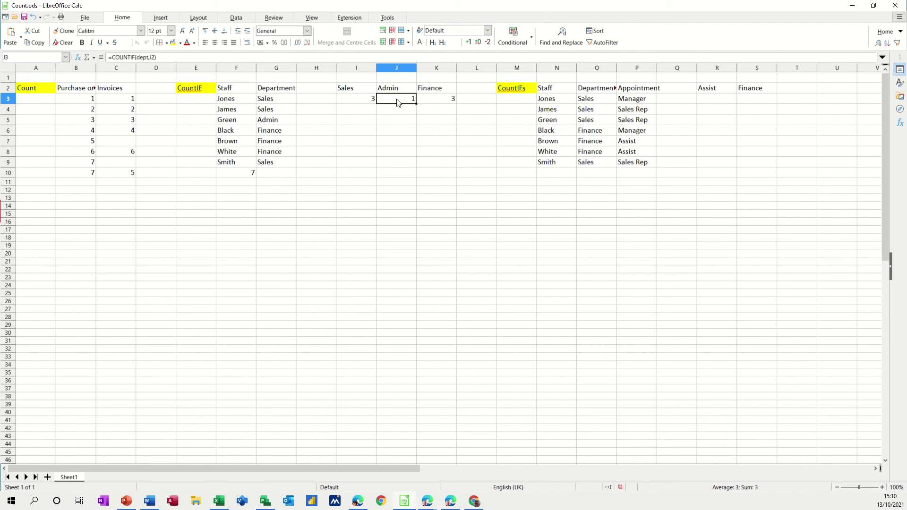
{"action": "left_click", "coordinate": [354, 100]}
{"action": "left_click", "coordinate": [398, 101]}
{"action": "left_click", "coordinate": [449, 101]}
{"action": "left_click", "coordinate": [371, 102]}
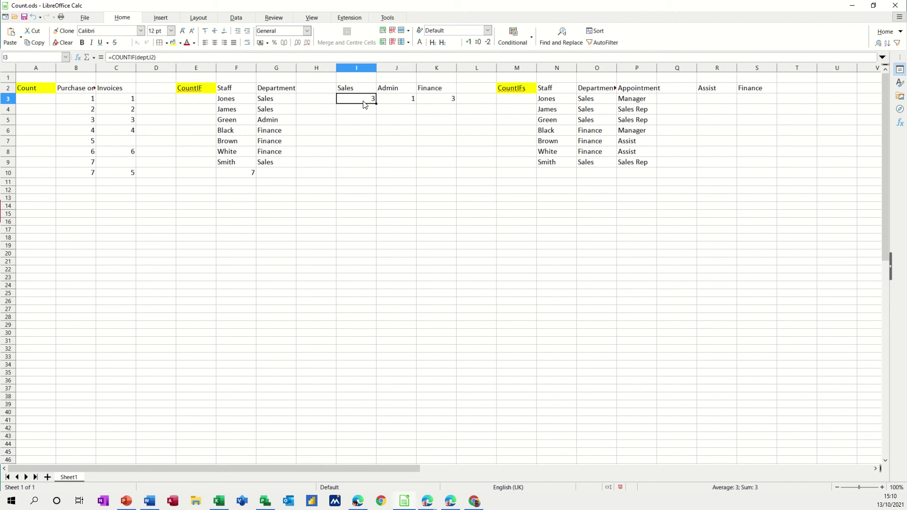
{"action": "left_click", "coordinate": [399, 101]}
{"action": "left_click", "coordinate": [434, 100]}
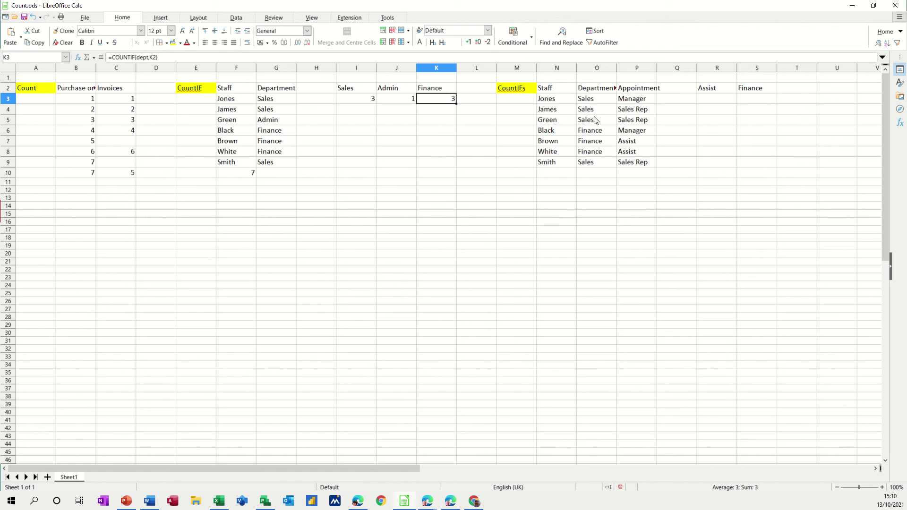
{"action": "left_click", "coordinate": [706, 91]}
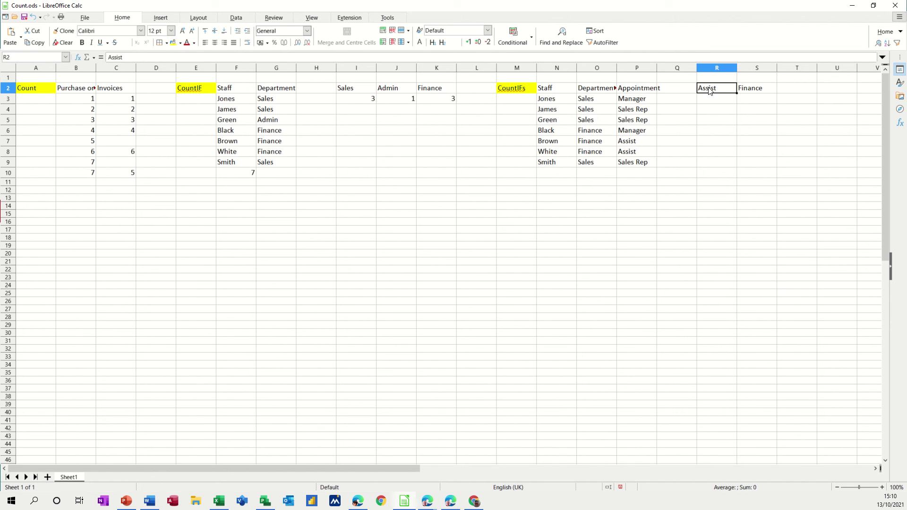
{"action": "left_click", "coordinate": [757, 92]}
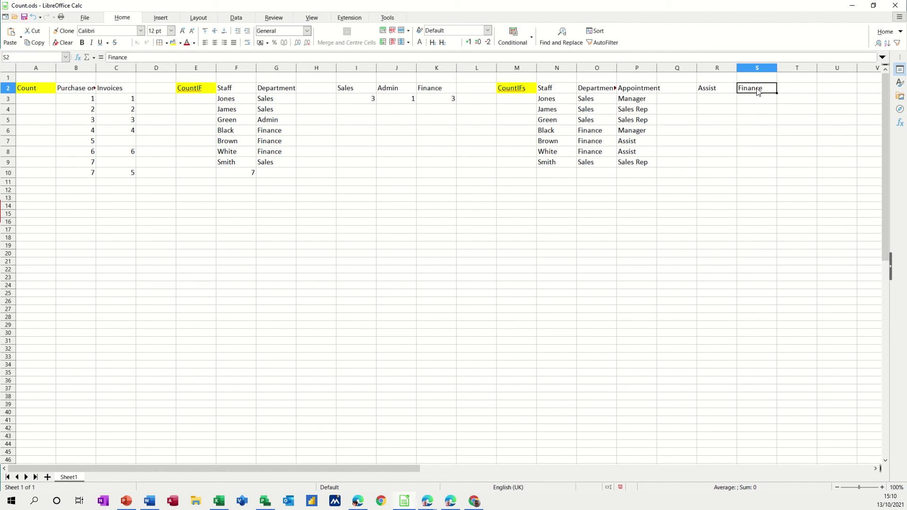
{"action": "left_click", "coordinate": [717, 92]}
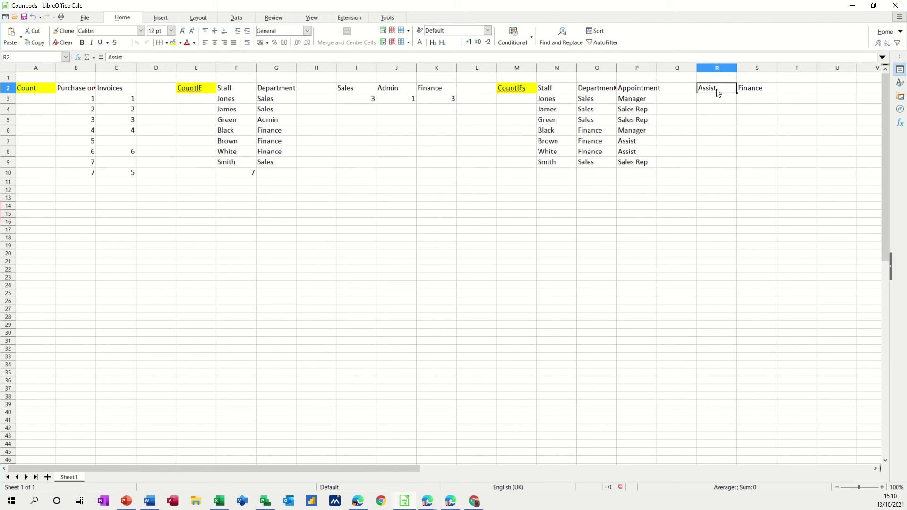
{"action": "left_click", "coordinate": [749, 91]}
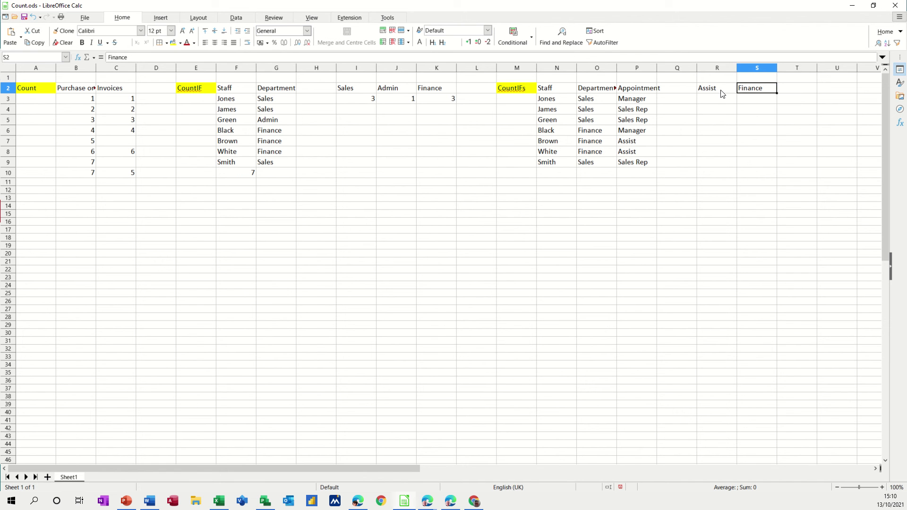
{"action": "left_click", "coordinate": [719, 103]}
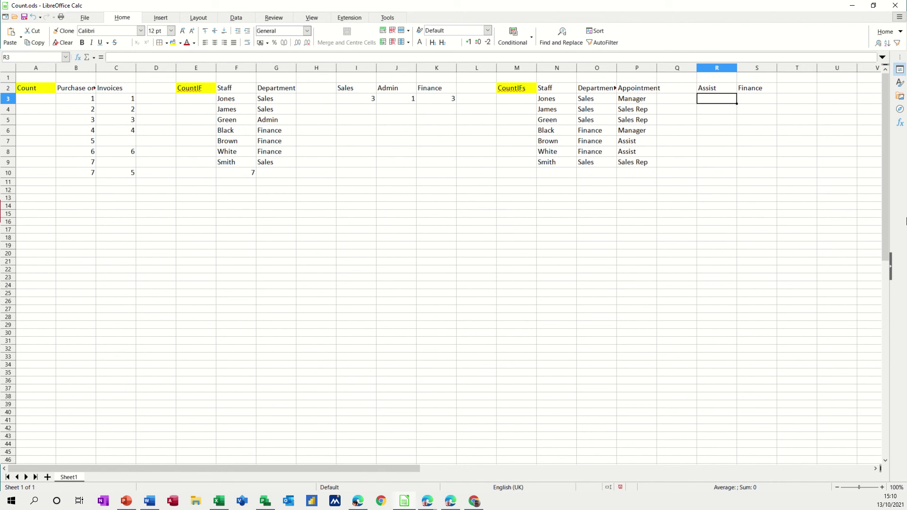
- Enter =COUNTIFS(P3:P9,R2,O3:O9,S2) in R3, counting 2 Finance staff appointed as Assist
{"action": "type", "text": "=c"}
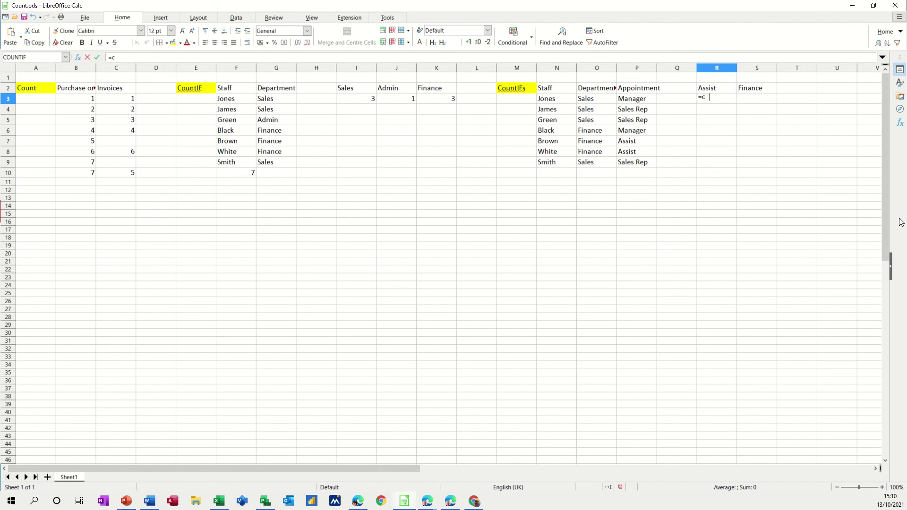
{"action": "type", "text": "ountifs("}
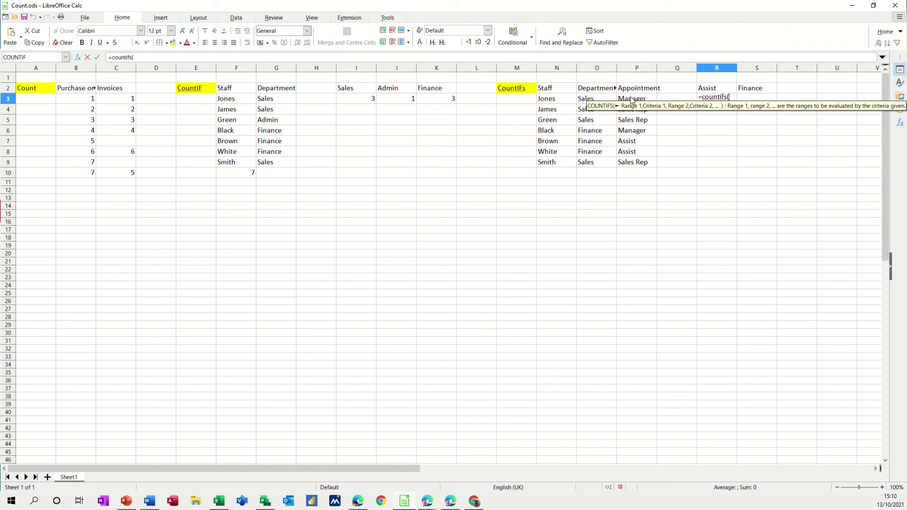
{"action": "left_click_drag", "start_coordinate": [631, 99], "coordinate": [634, 164]}
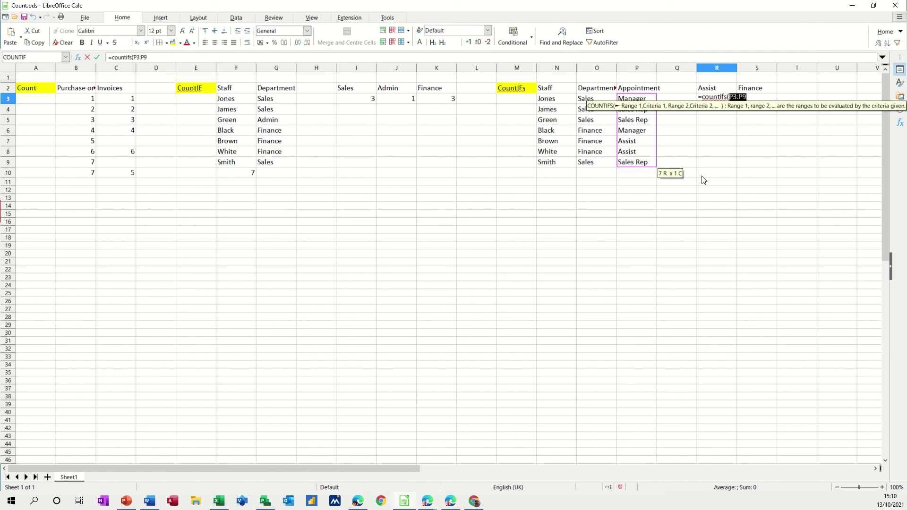
{"action": "type", "text": ","}
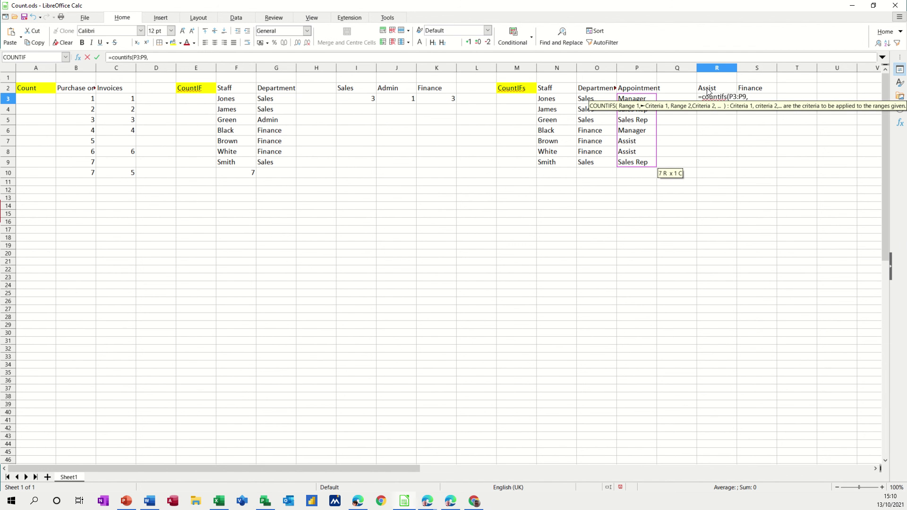
{"action": "left_click", "coordinate": [707, 92]}
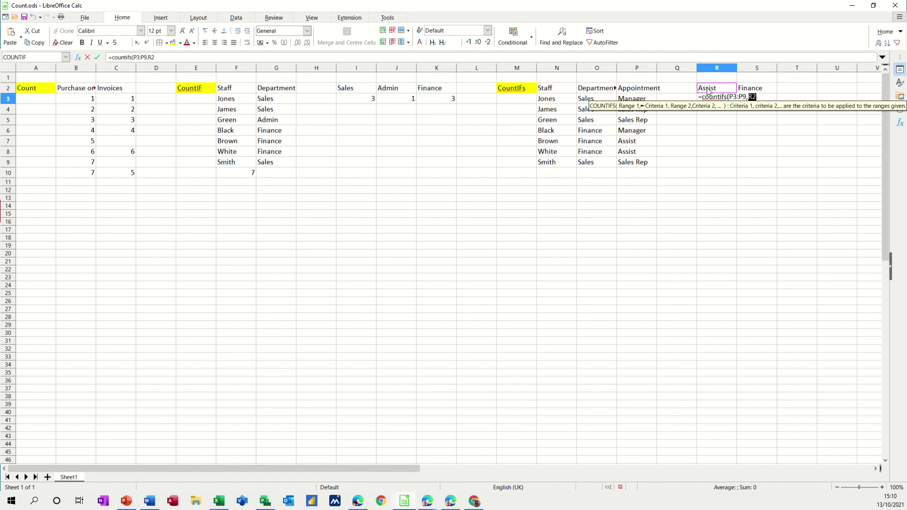
{"action": "type", "text": ","}
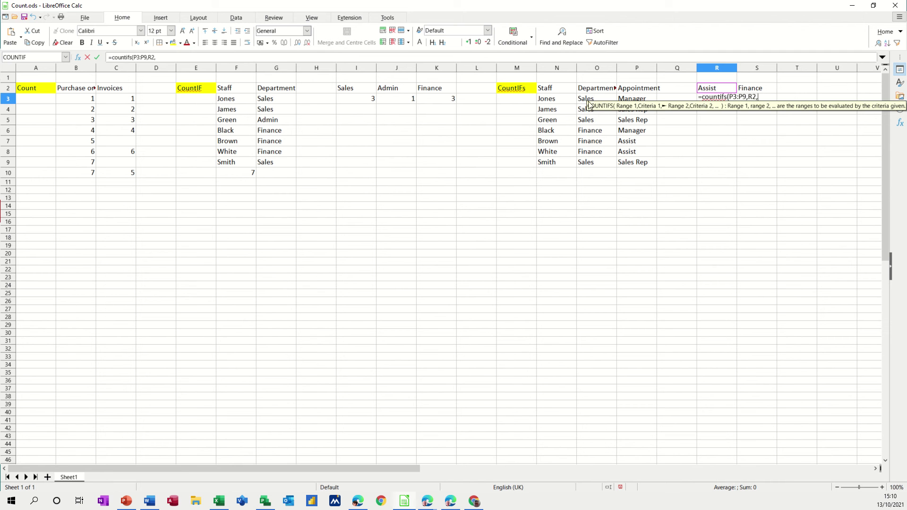
{"action": "left_click_drag", "start_coordinate": [579, 101], "coordinate": [580, 162]}
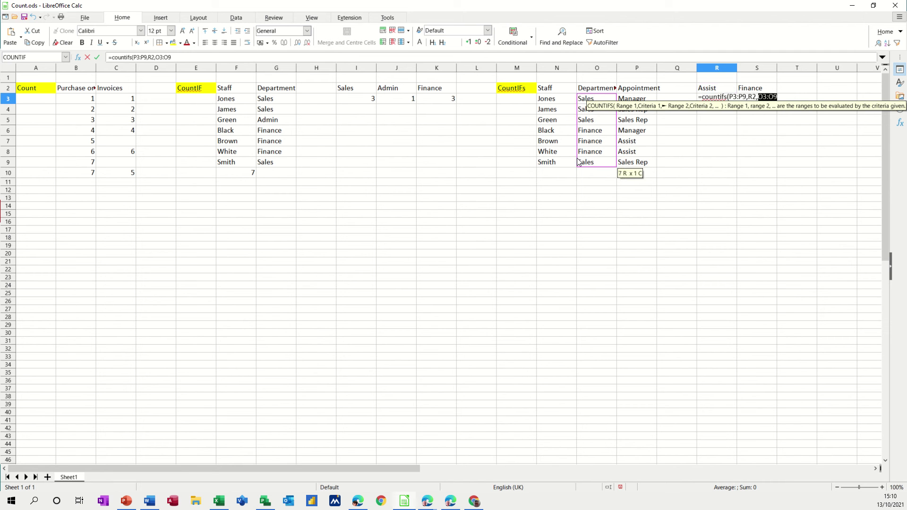
{"action": "type", "text": ","}
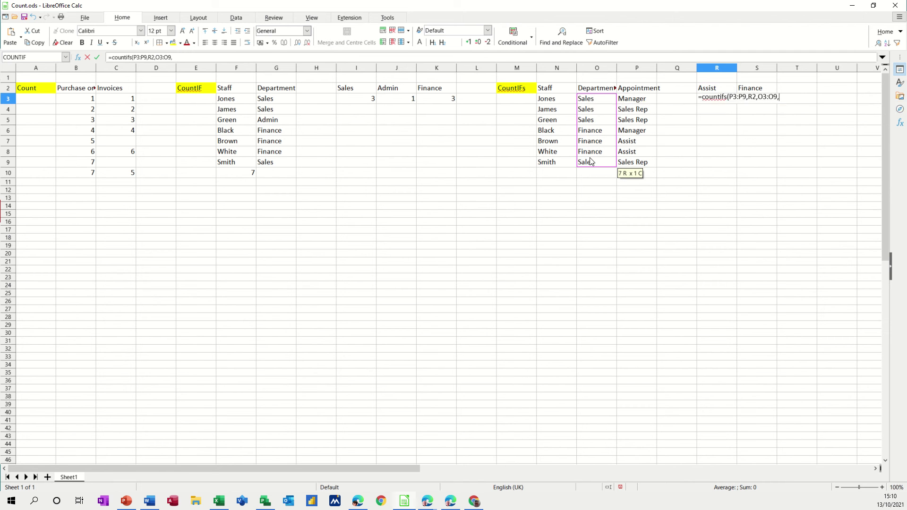
{"action": "left_click", "coordinate": [754, 91]}
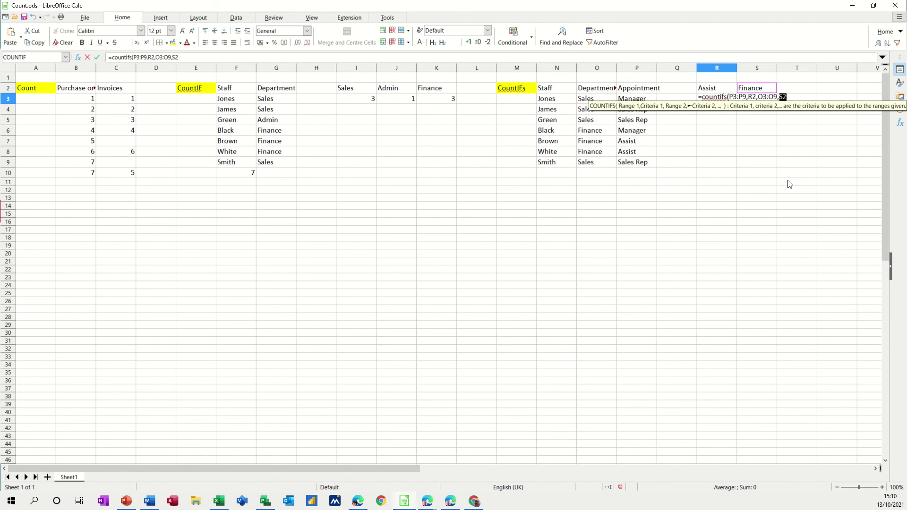
{"action": "type", "text": ")"}
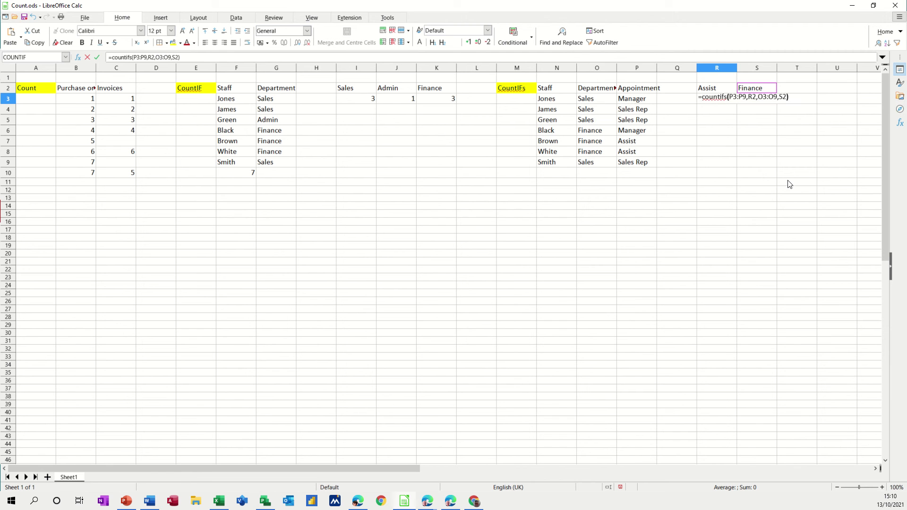
{"action": "left_click", "coordinate": [97, 57]}
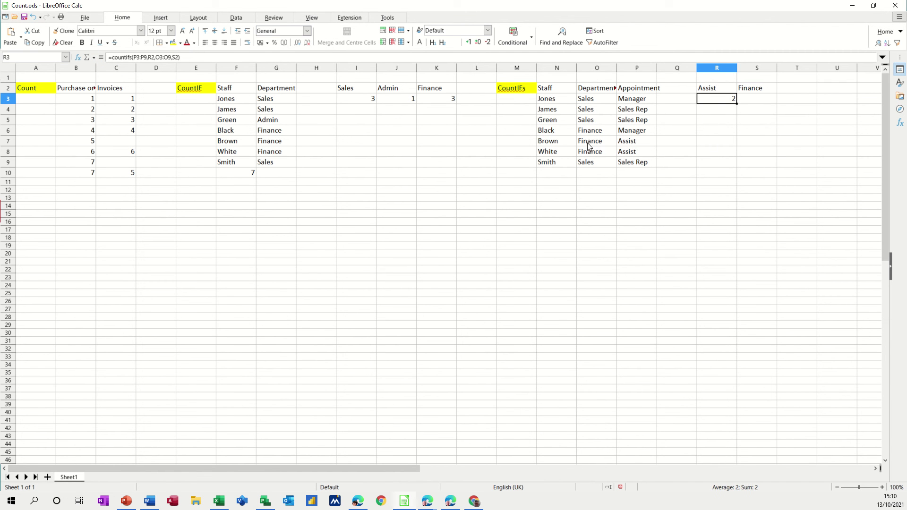
- Replace the criteria with Manager in R2 and Sales in S2
{"action": "left_click_drag", "start_coordinate": [590, 141], "coordinate": [621, 149]}
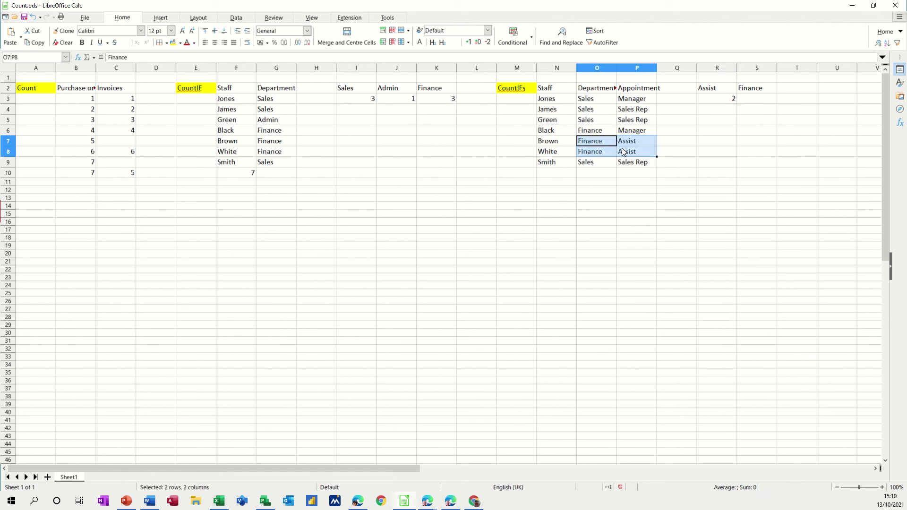
{"action": "left_click", "coordinate": [713, 91]}
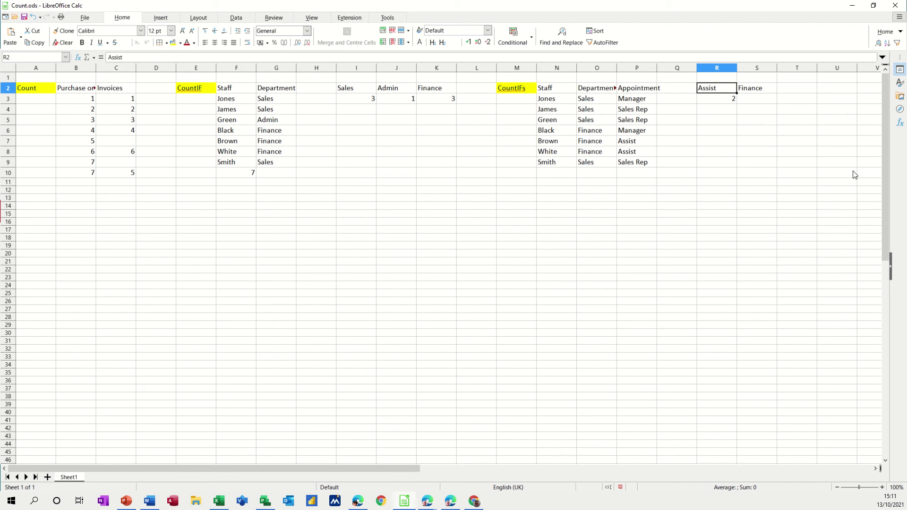
{"action": "type", "text": "Manager"}
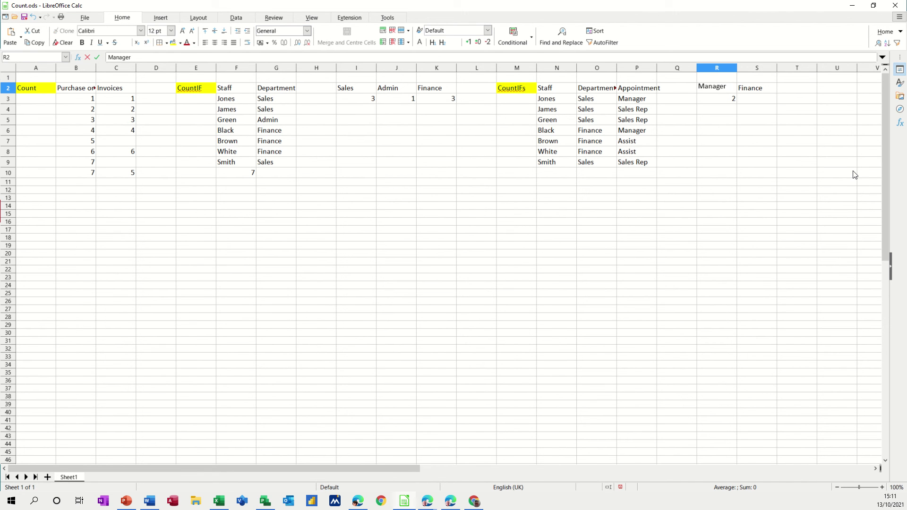
{"action": "key", "text": "Return"}
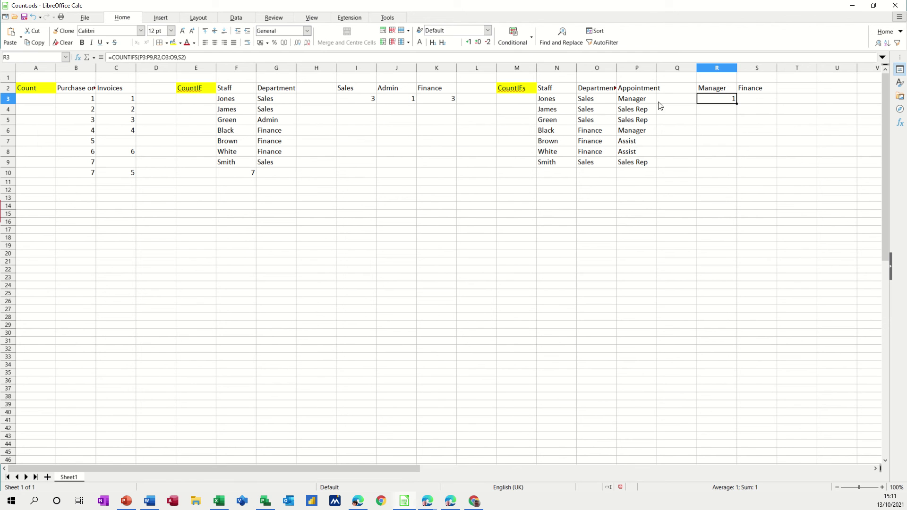
{"action": "left_click", "coordinate": [757, 94]}
{"action": "type", "text": "Sal"}
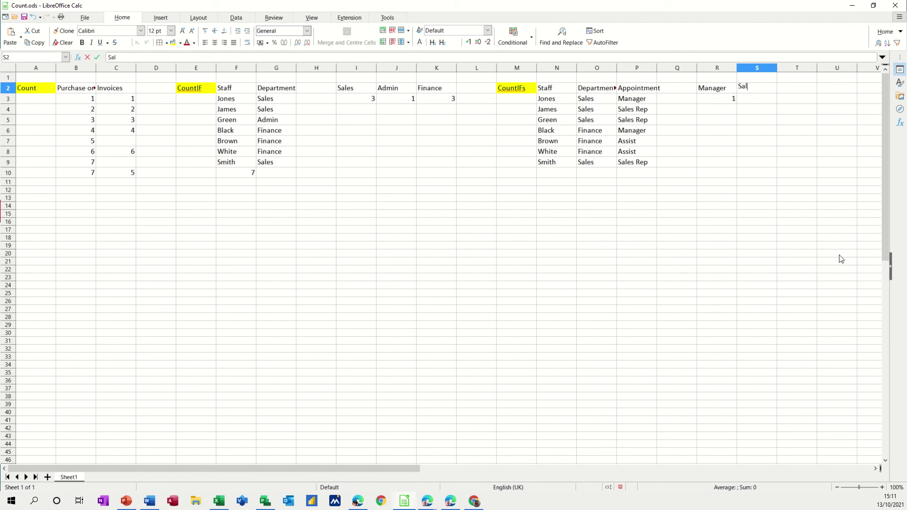
{"action": "type", "text": "es"}
{"action": "key", "text": "Return"}
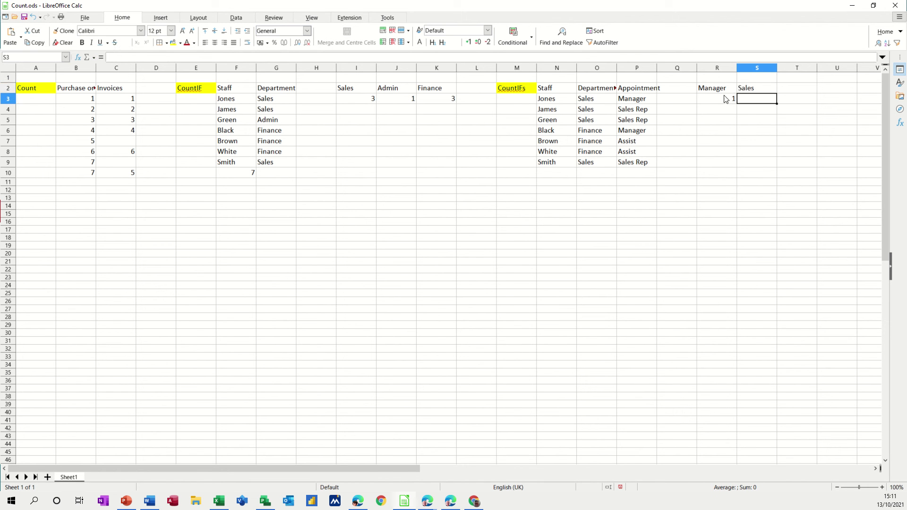
- Change the S2 criterion to Sales Rep, so R3 shows 0
{"action": "left_click", "coordinate": [755, 92]}
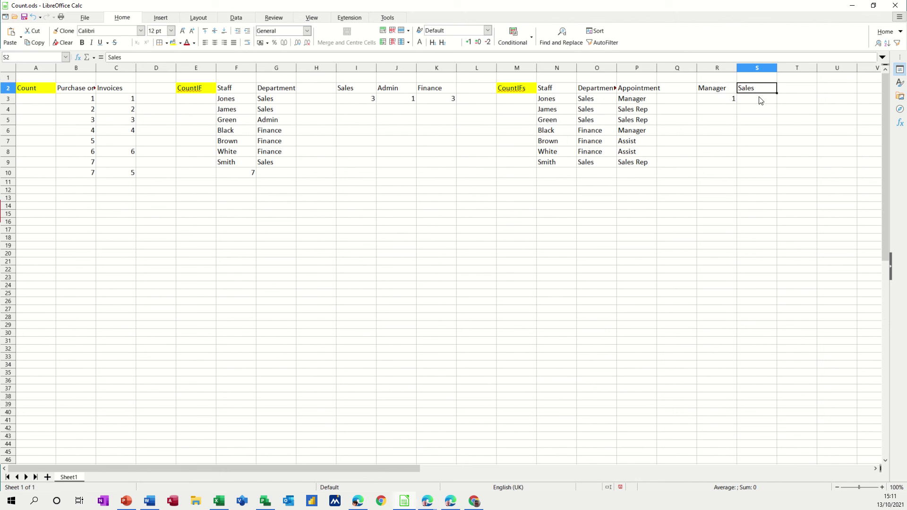
{"action": "type", "text": "Sales Rep"}
{"action": "left_click", "coordinate": [738, 127]}
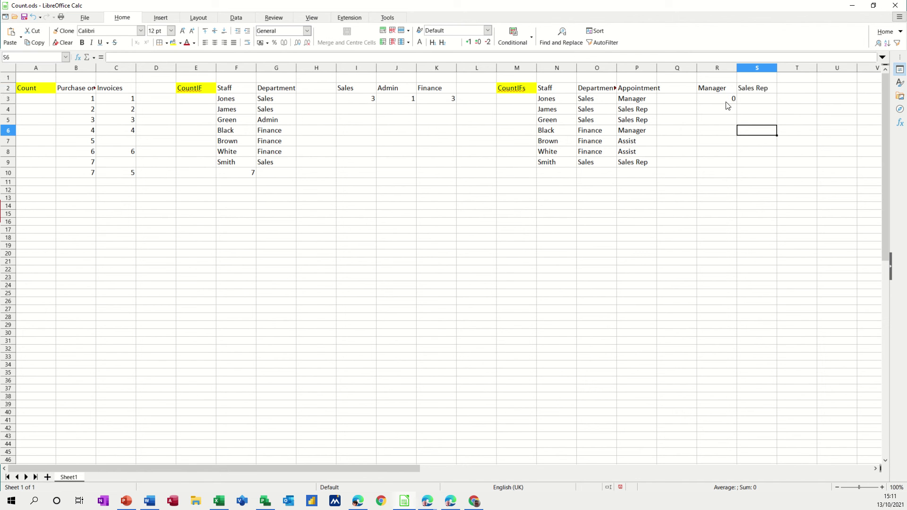
- Set R2 to Sales rep and S2 to Sales, then check R3's COUNTIFS result of 3
{"action": "left_click", "coordinate": [712, 92]}
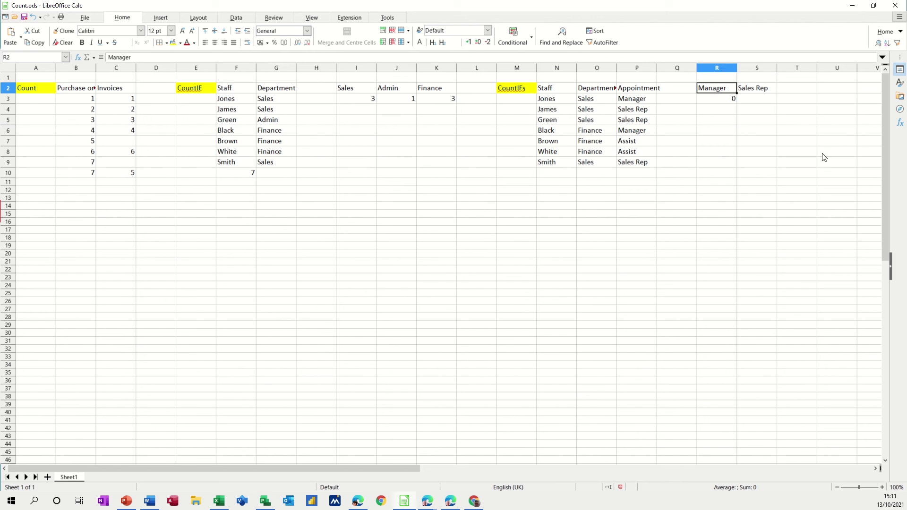
{"action": "type", "text": "Sales rep"}
{"action": "left_click", "coordinate": [740, 89]}
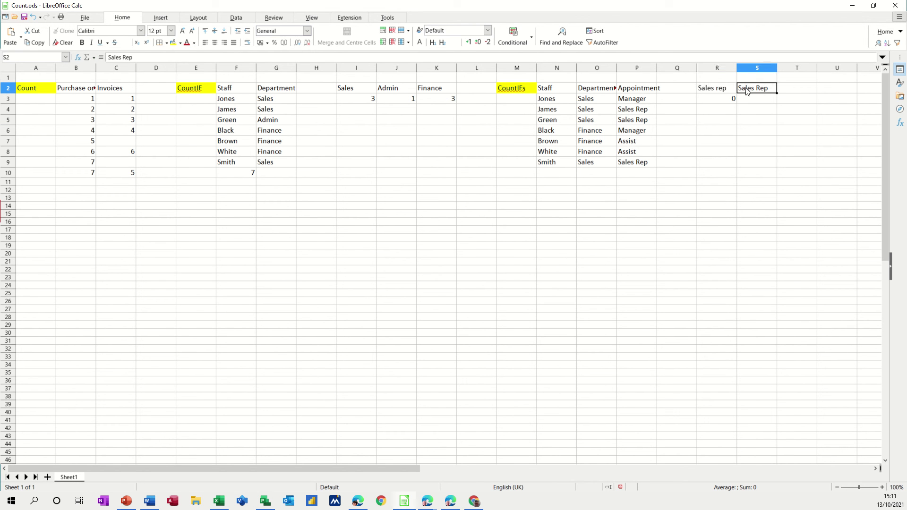
{"action": "type", "text": "Sales"}
{"action": "key", "text": "Return"}
{"action": "left_click", "coordinate": [714, 102]}
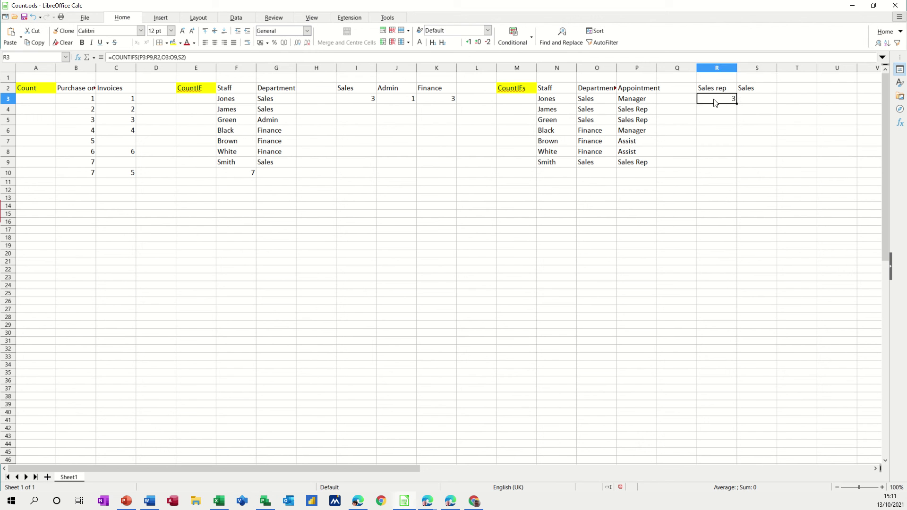